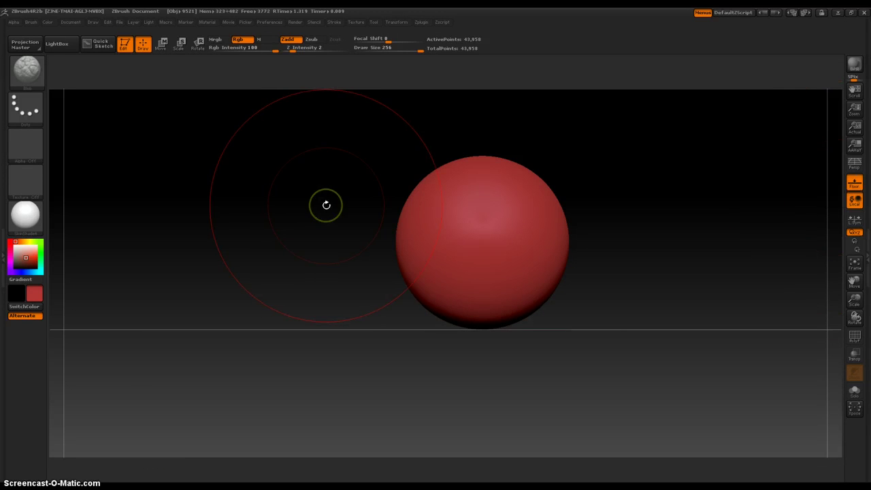
- Filter the sculpting brushes to those starting with C, pick a clip brush as the active selection brush, and accept the note
key(space)
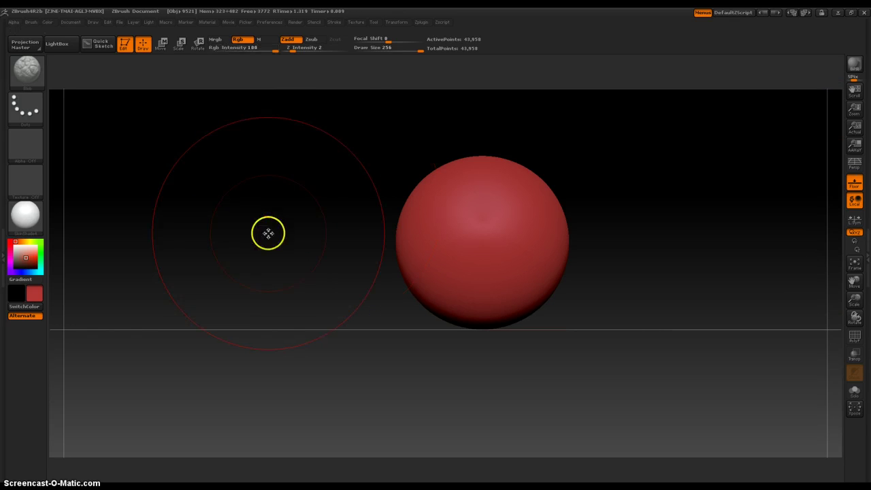
key(space)
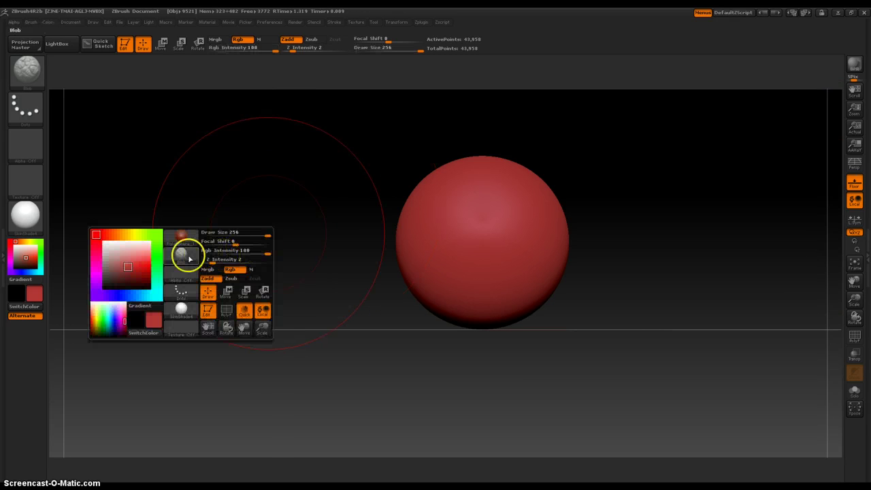
click(184, 258)
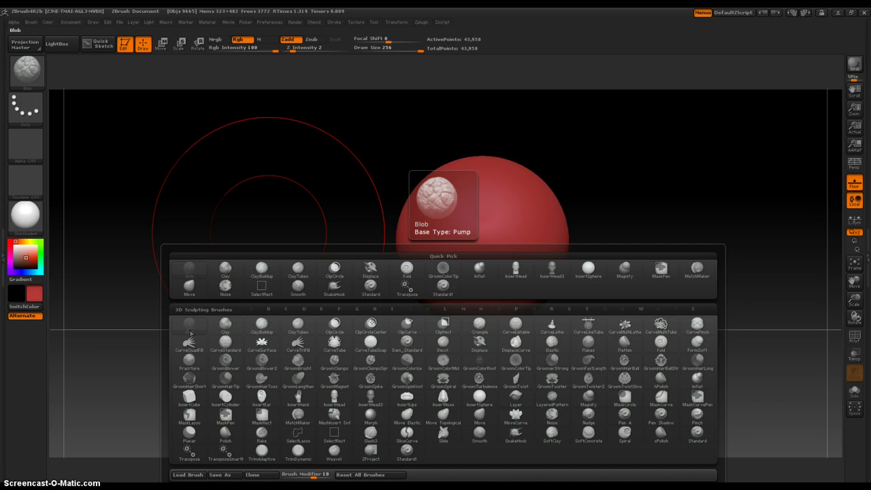
key(c)
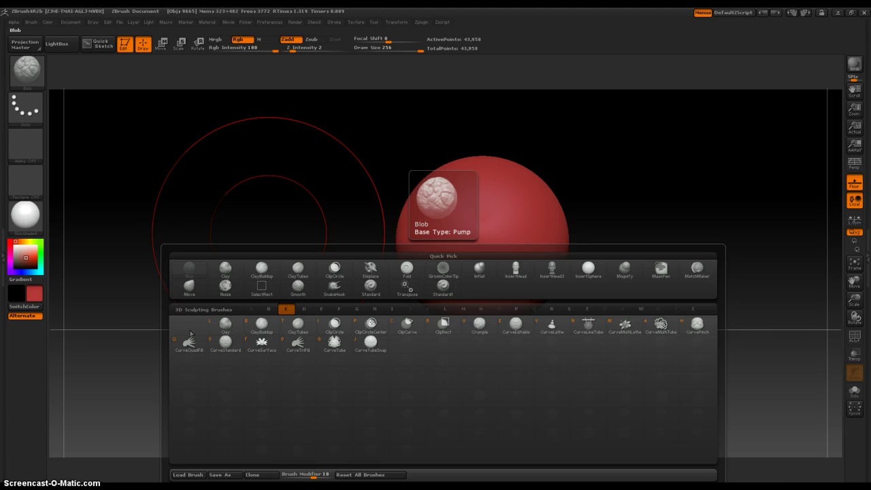
click(190, 334)
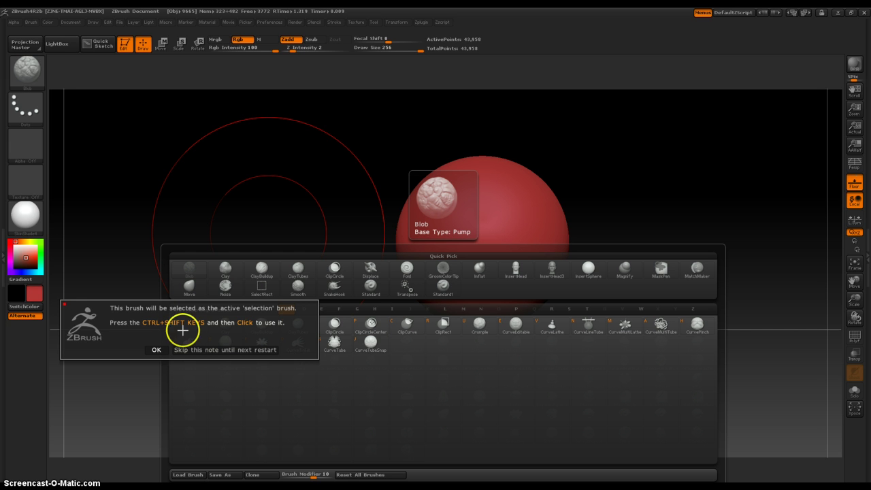
click(155, 350)
click(136, 266)
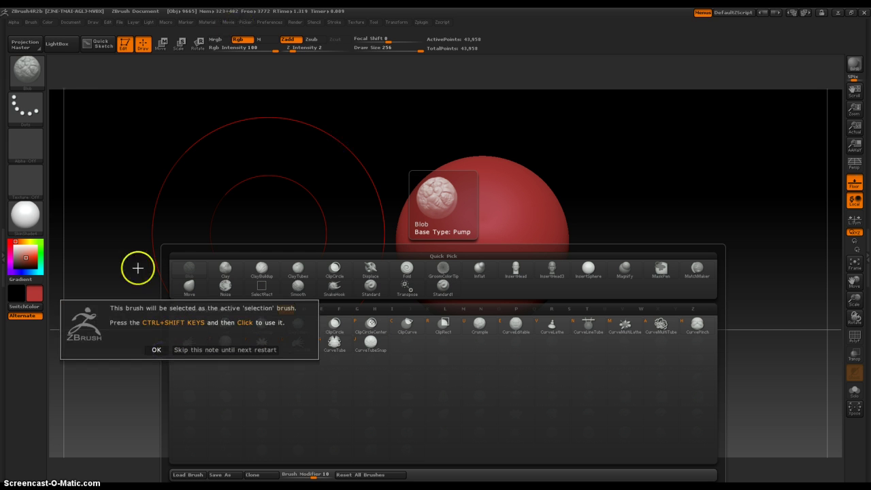
click(151, 350)
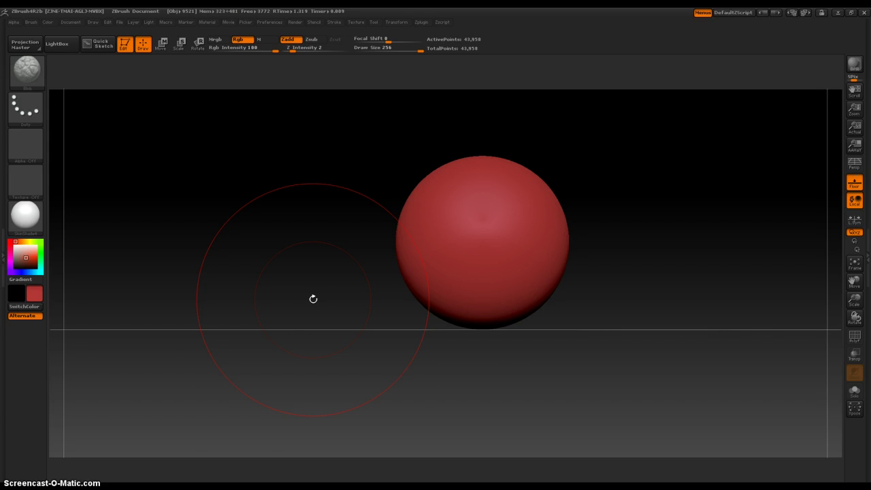
- Reopen the sculpting brush library and choose ClipCircle as the selection brush
right_click(414, 303)
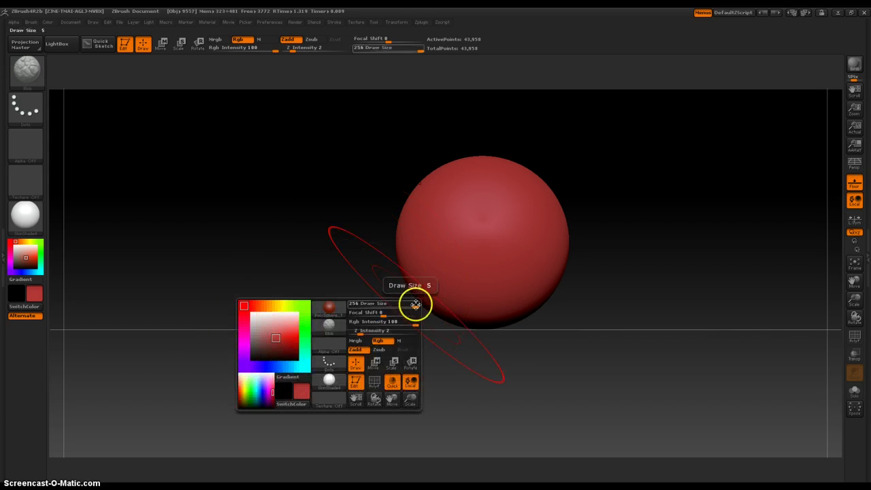
click(341, 336)
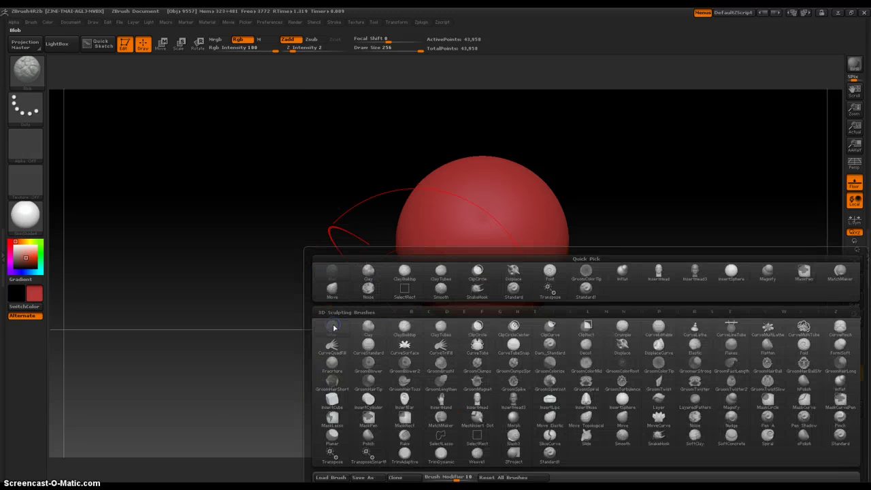
key(ctrl)
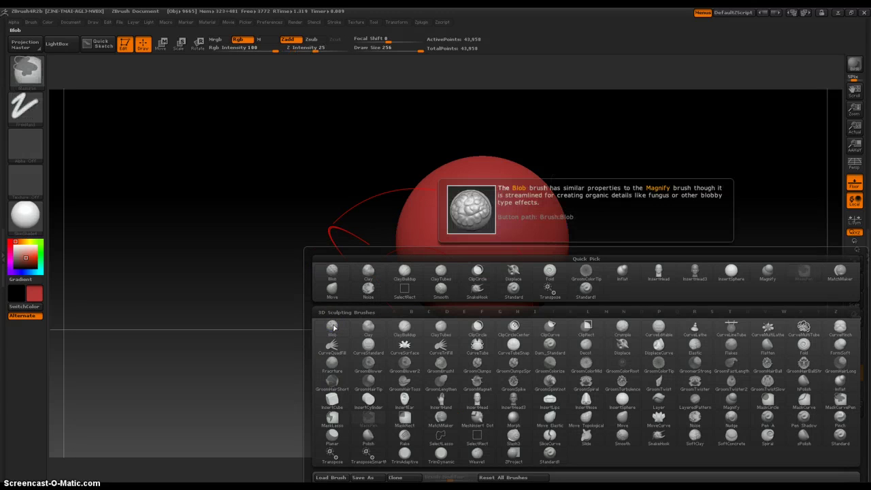
key(ctrl+shift)
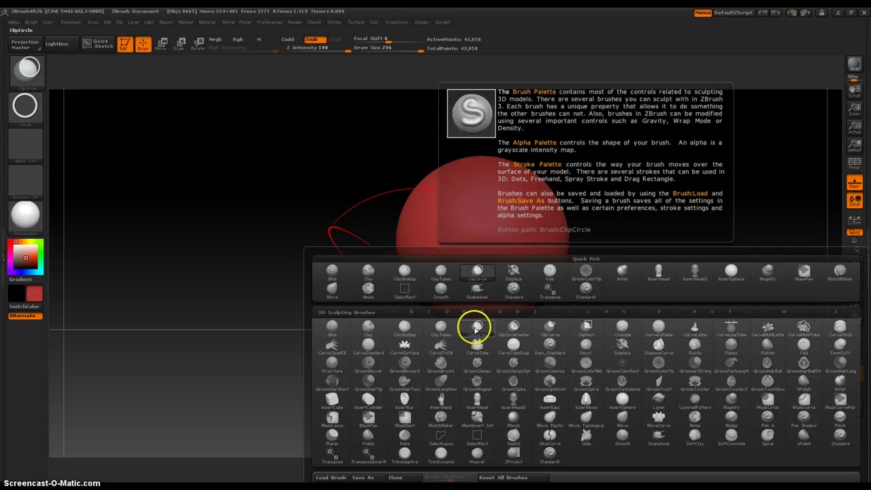
ctrl+shift+click(475, 328)
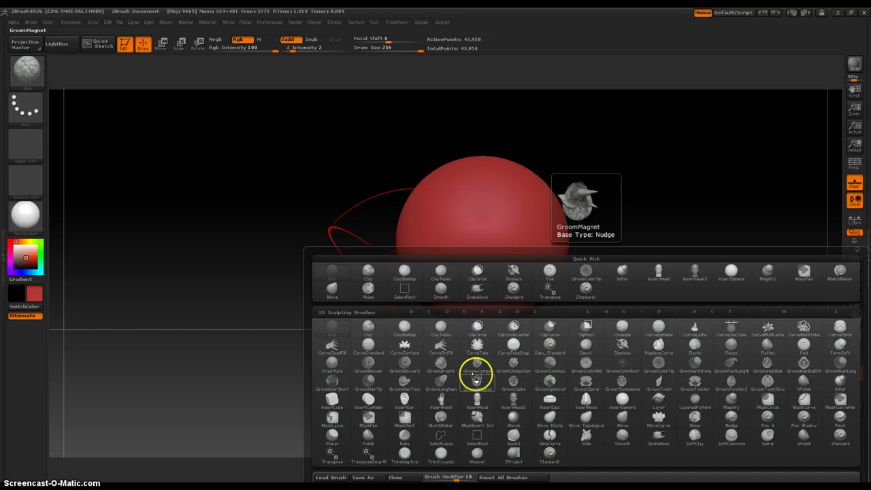
ctrl+shift+click(480, 331)
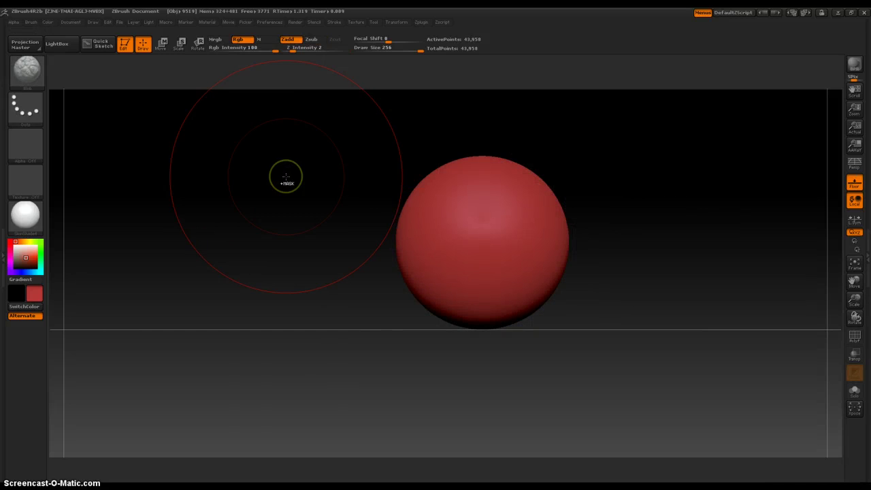
- Try clipping the sphere with a small ClipCircle circle that overlaps its upper-left edge
key(ctrl)
key(shift)
key(ctrl+shift)
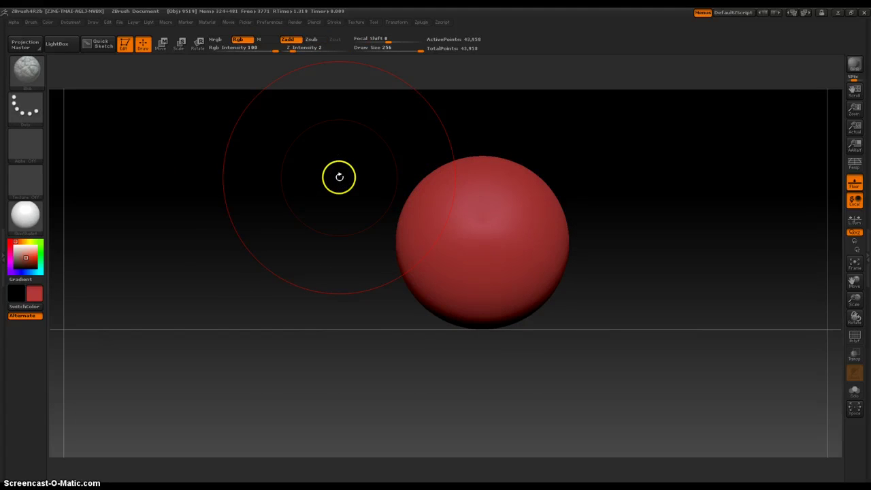
key(ctrl+shift)
mouse_move(348, 183)
ctrl+mouse_down()
mouse_move(456, 270)
mouse_move(452, 281)
mouse_move(435, 257)
ctrl+mouse_up()
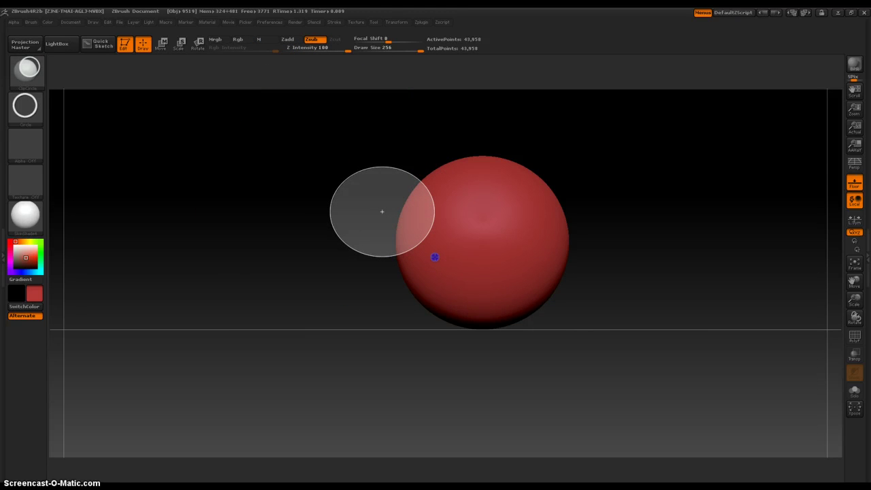
ctrl+shift+drag(435, 258, 439, 258)
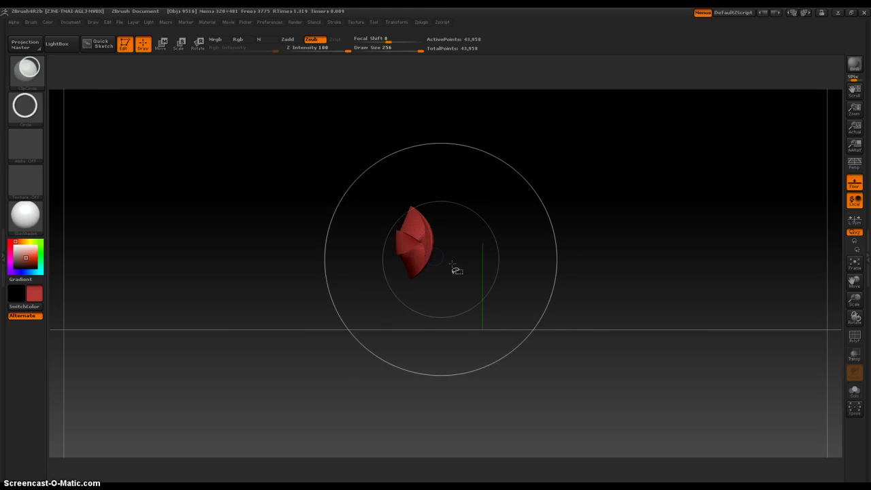
mouse_move(530, 252)
mouse_down()
mouse_move(496, 257)
mouse_move(486, 307)
mouse_move(579, 323)
mouse_move(573, 272)
mouse_move(537, 276)
mouse_up()
ctrl+shift+click(489, 225)
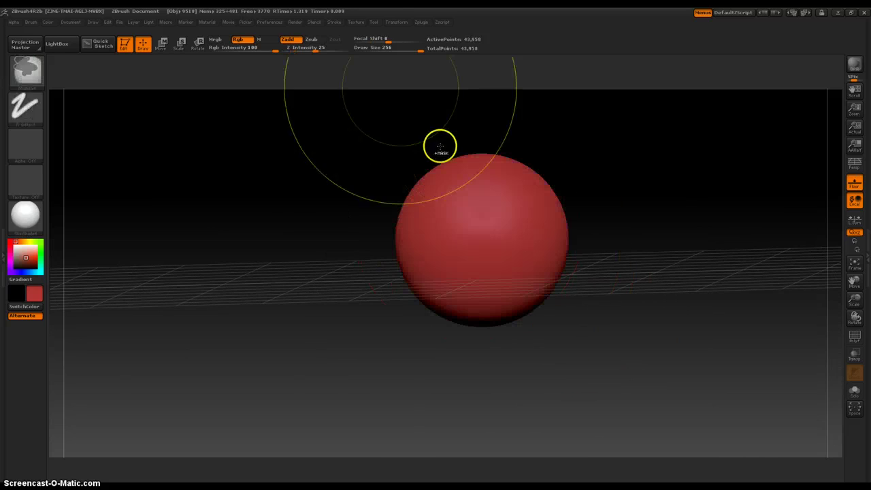
- Turn off symmetry for the sphere
click(396, 23)
click(426, 235)
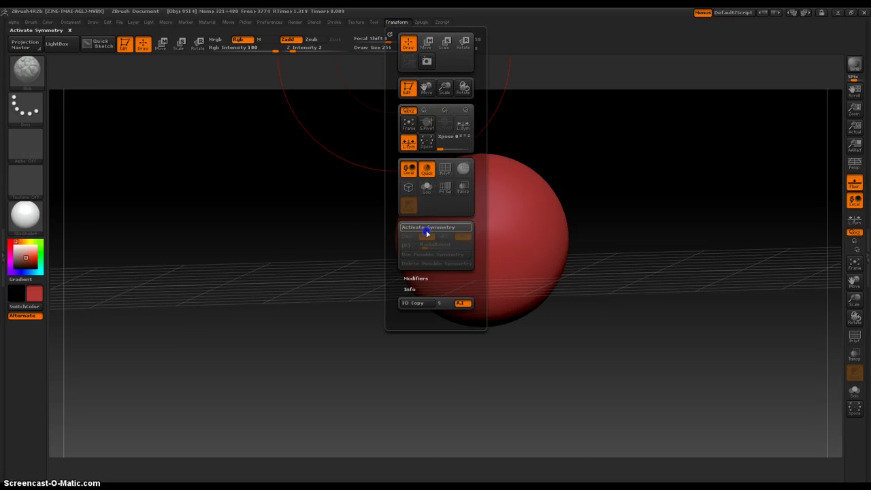
- Try clipping the sphere with a larger circle over its left half, and undo the clip
mouse_move(377, 163)
ctrl+shift+mouse_down()
mouse_move(434, 249)
mouse_move(475, 276)
ctrl+shift+mouse_up()
mouse_move(485, 309)
mouse_down()
mouse_move(510, 313)
mouse_move(511, 304)
mouse_up()
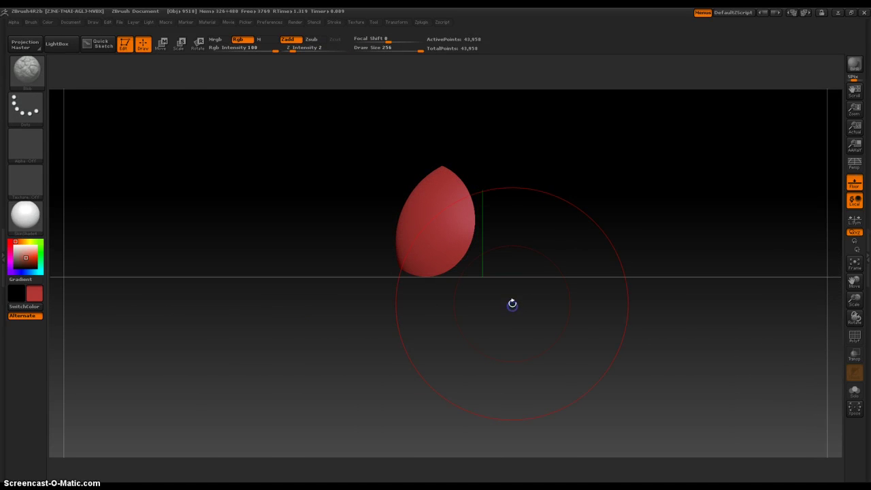
key(ctrl+z)
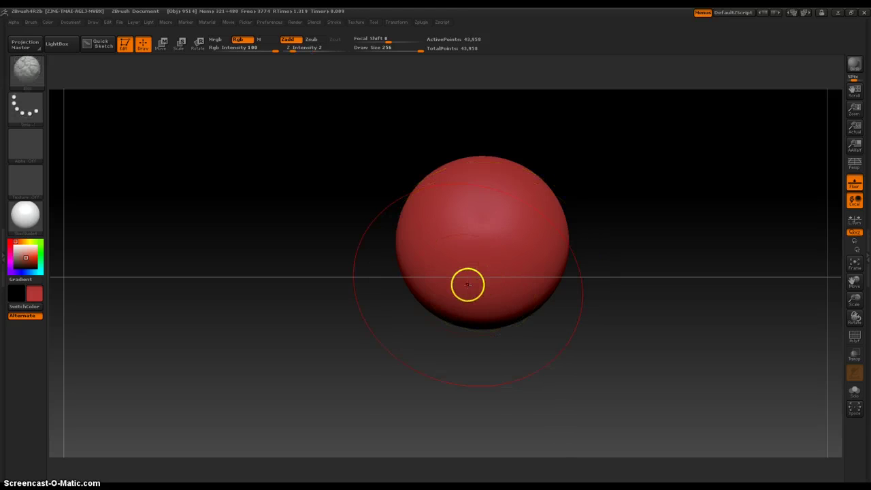
- Try clipping the sphere to a centred circle smaller than its outline, and inspect the shape from the side
mouse_move(338, 163)
ctrl+shift+mouse_down()
mouse_move(393, 227)
mouse_move(449, 261)
mouse_move(475, 296)
mouse_move(552, 307)
ctrl+shift+mouse_up()
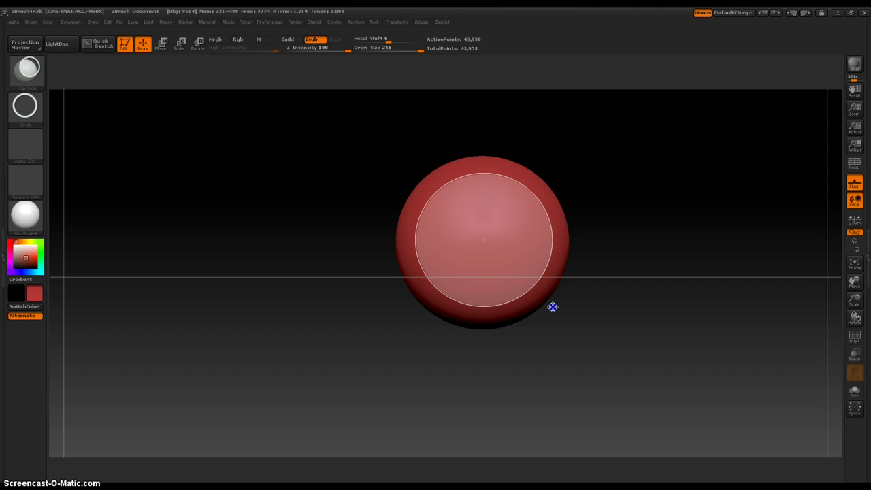
ctrl+shift+drag(552, 306, 553, 306)
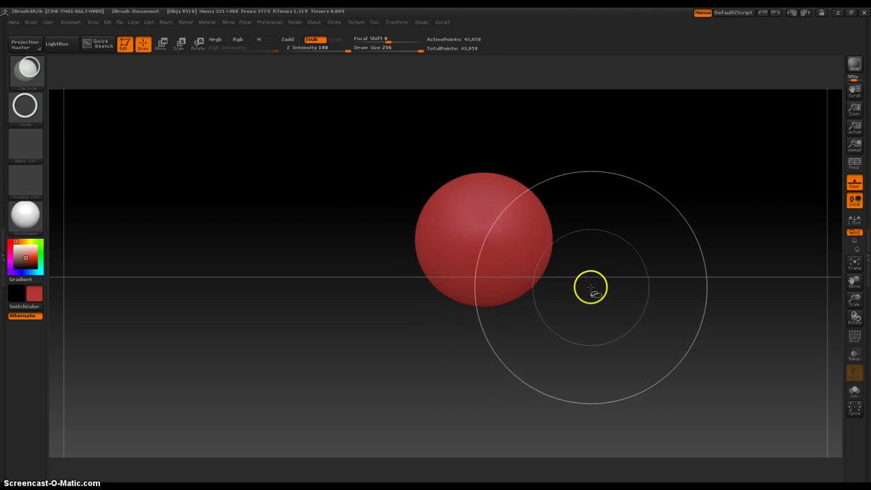
mouse_move(598, 284)
mouse_down()
mouse_move(597, 293)
mouse_move(575, 295)
mouse_move(581, 283)
mouse_up()
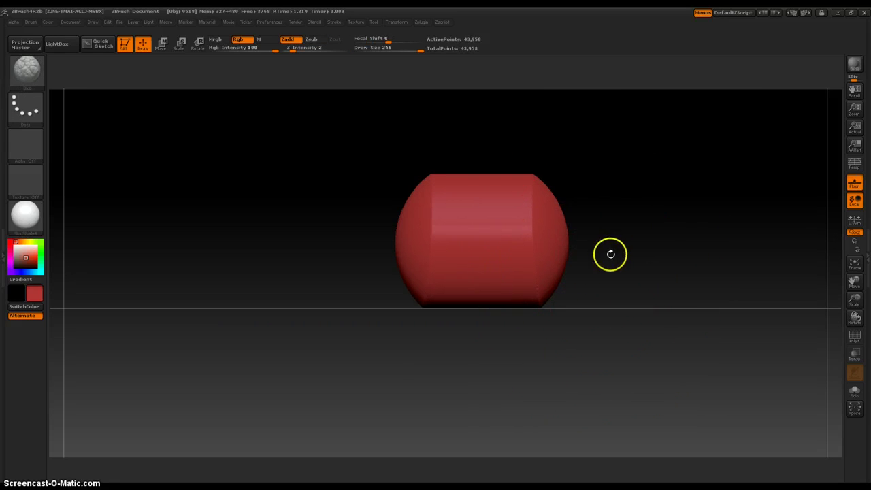
mouse_move(608, 252)
alt+mouse_down()
mouse_move(618, 339)
mouse_move(660, 422)
mouse_move(657, 334)
mouse_move(616, 336)
mouse_move(616, 373)
mouse_move(655, 371)
alt+mouse_up()
ctrl+right_drag(644, 379, 633, 369)
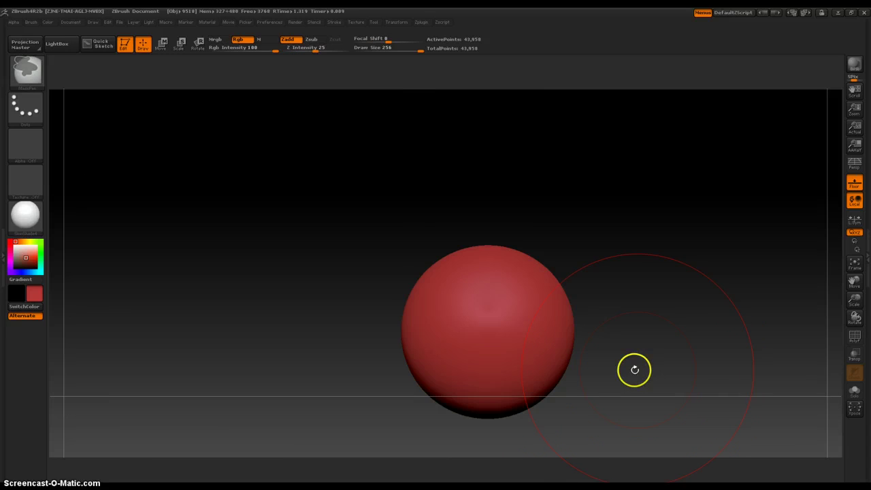
- Clip the sphere with a centred circle slightly smaller than its outline, pushing the inside outward into a cylindrical section on both sides
alt+drag(634, 369, 611, 297)
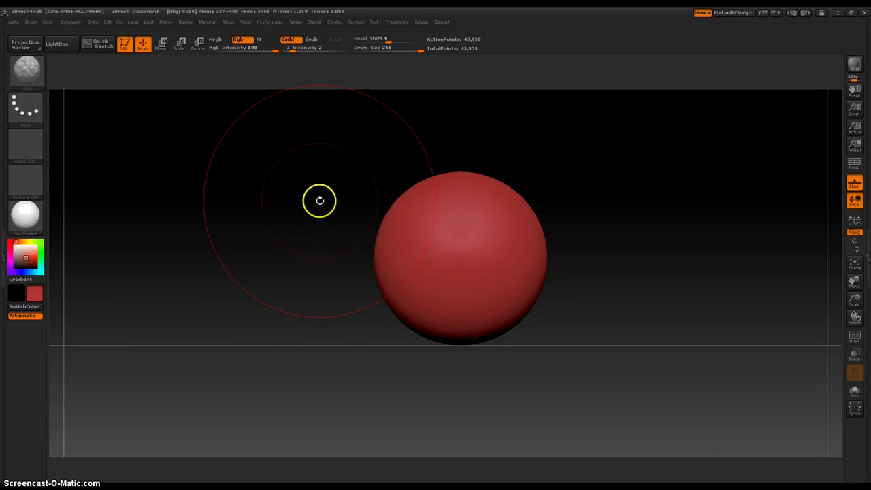
mouse_move(304, 157)
ctrl+shift+mouse_down()
mouse_move(340, 207)
mouse_move(428, 277)
mouse_move(533, 317)
mouse_move(536, 344)
mouse_move(540, 335)
ctrl+shift+mouse_up()
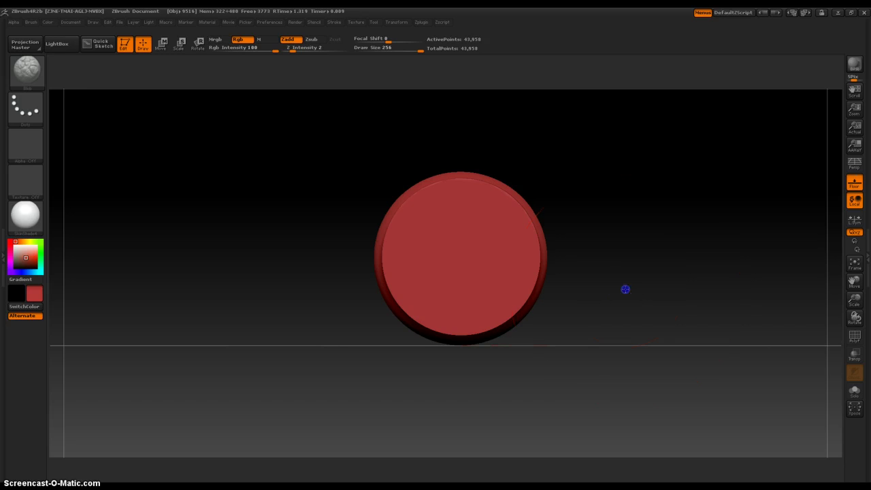
drag(625, 289, 702, 260)
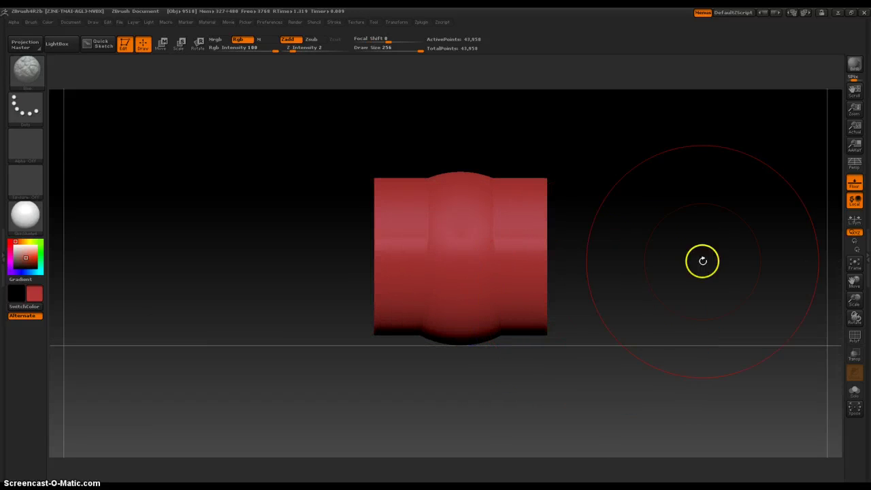
mouse_move(614, 279)
mouse_down()
mouse_move(632, 387)
mouse_move(630, 297)
mouse_up()
- Mask the left half of the cylindrical shape up to its centre and blur the mask edge
key(b)
key(s)
key(t)
mouse_move(332, 138)
ctrl+mouse_down()
mouse_move(343, 181)
mouse_move(472, 428)
mouse_move(463, 431)
ctrl+mouse_up()
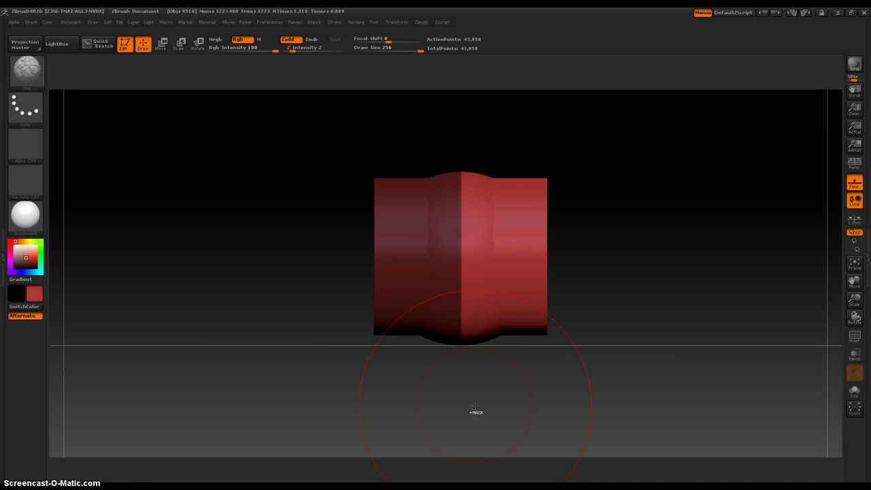
ctrl+click(443, 248)
ctrl+click(443, 248)
ctrl+click(444, 248)
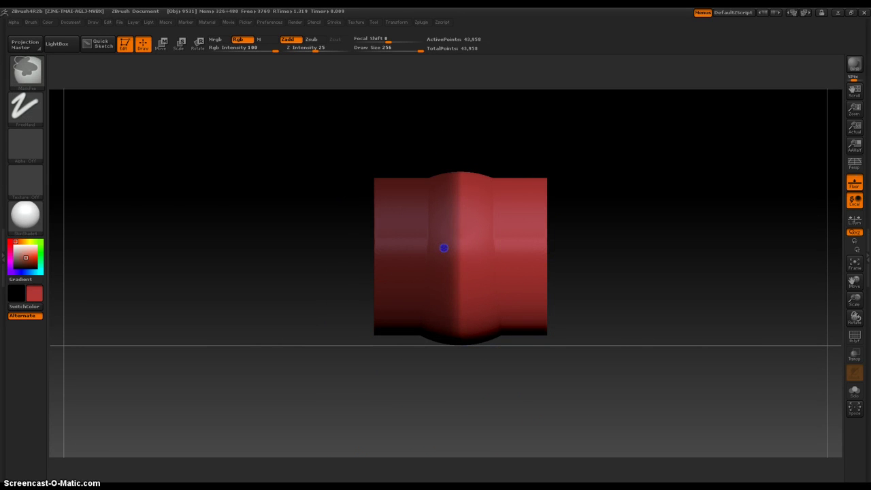
ctrl+click(443, 248)
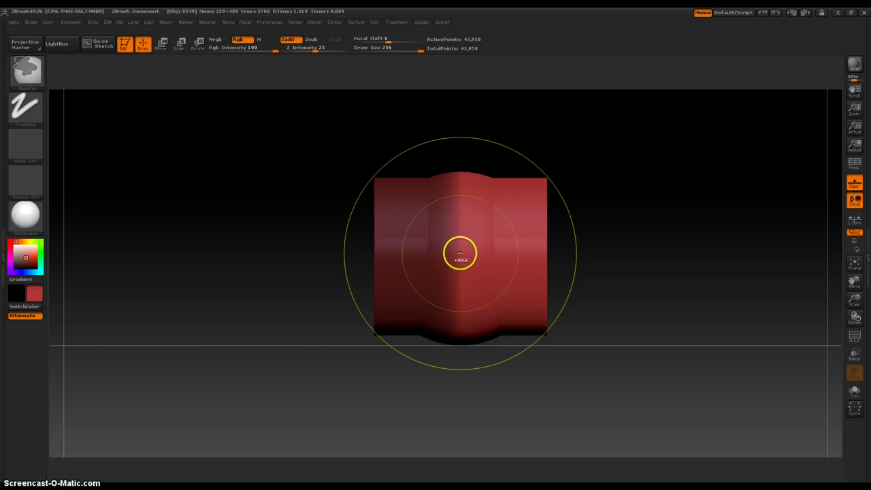
- Draw a Rotate transpose line from the shape's right edge to its centre and swing the unmasked half upward by about a quarter turn
drag(414, 367, 417, 454)
drag(480, 346, 505, 428)
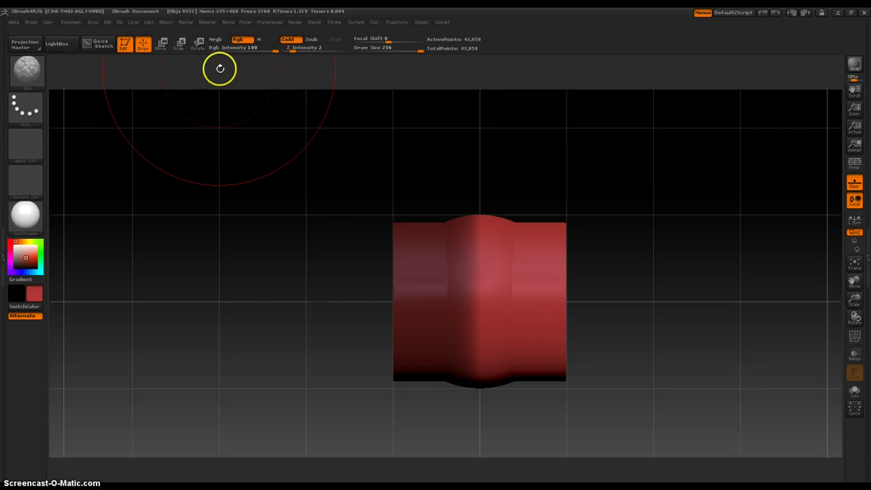
click(198, 43)
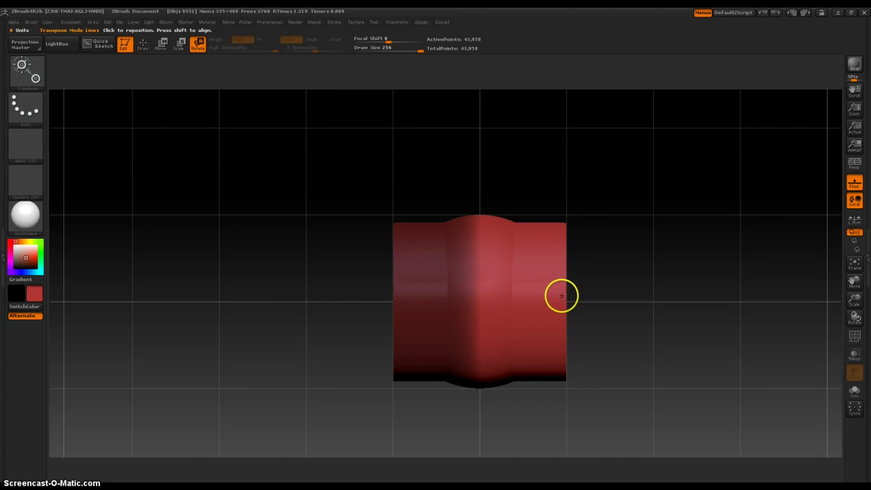
drag(567, 296, 491, 296)
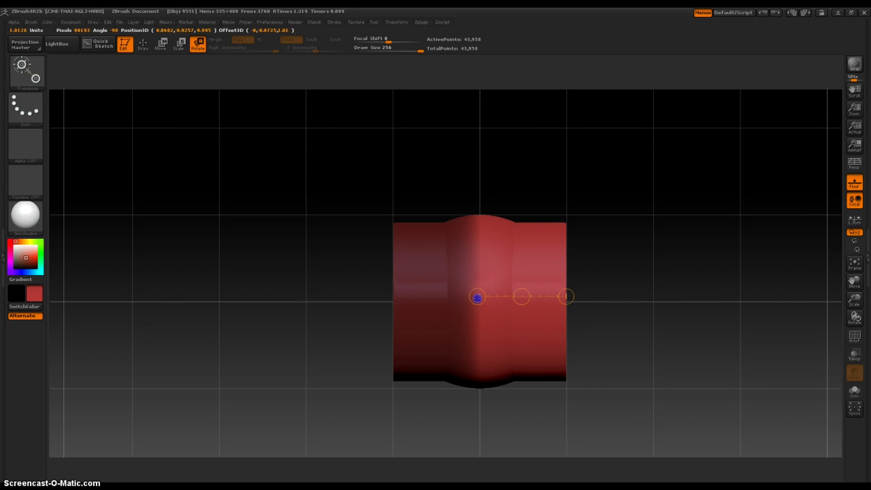
drag(477, 298, 477, 297)
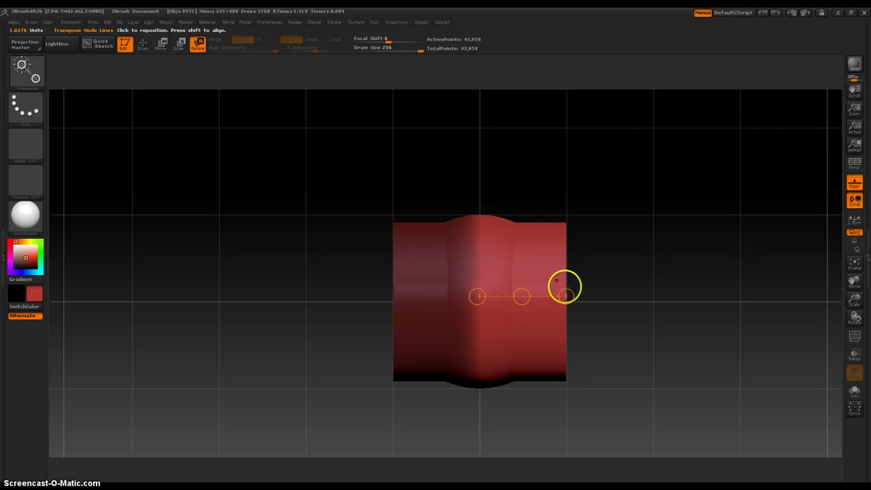
drag(568, 296, 476, 171)
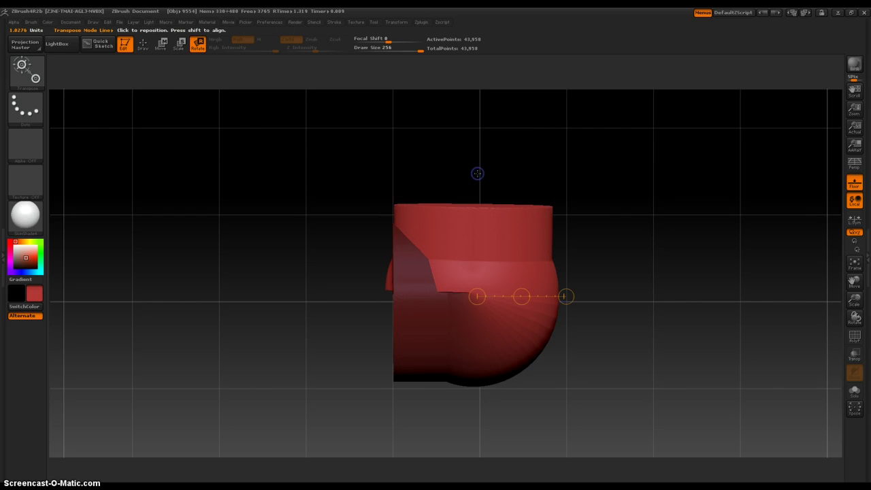
- Shift the unmasked half outward and up with Transpose Move so the shape becomes a rounded pipe elbow
click(163, 53)
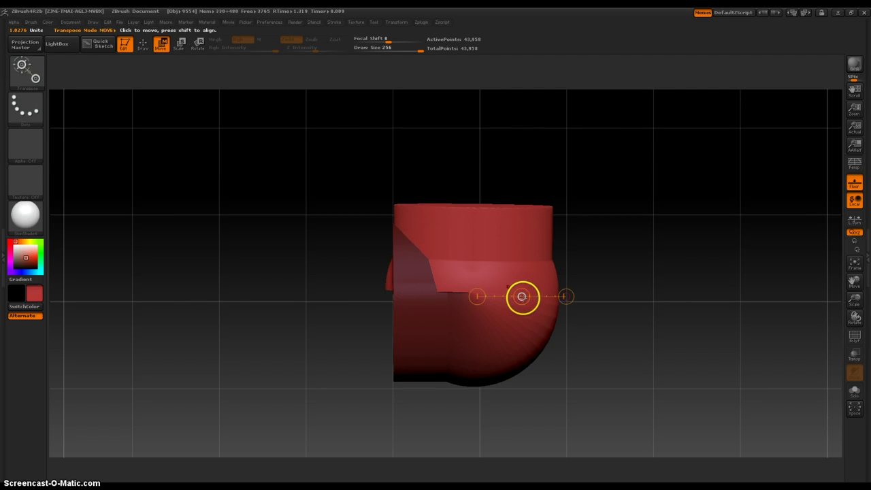
drag(521, 296, 585, 281)
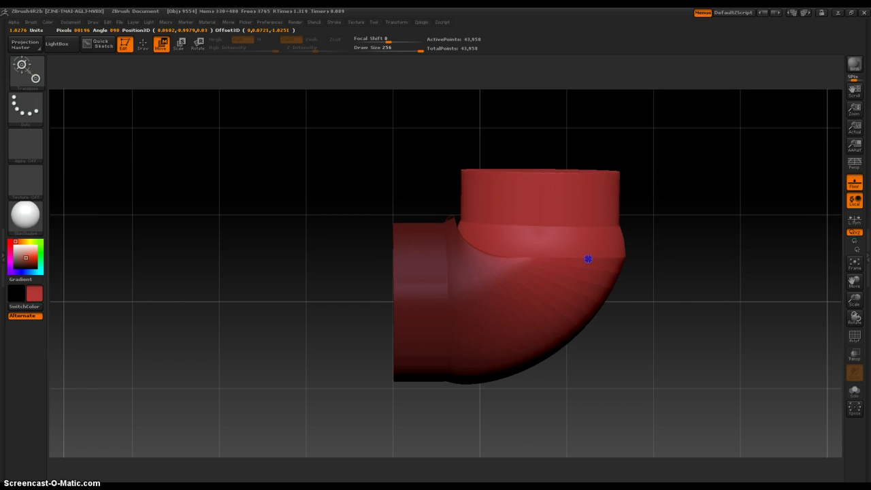
mouse_move(588, 258)
mouse_down()
mouse_move(599, 230)
mouse_move(626, 210)
mouse_move(626, 175)
mouse_move(604, 128)
mouse_move(593, 173)
mouse_move(601, 237)
mouse_move(565, 275)
mouse_move(566, 266)
mouse_up()
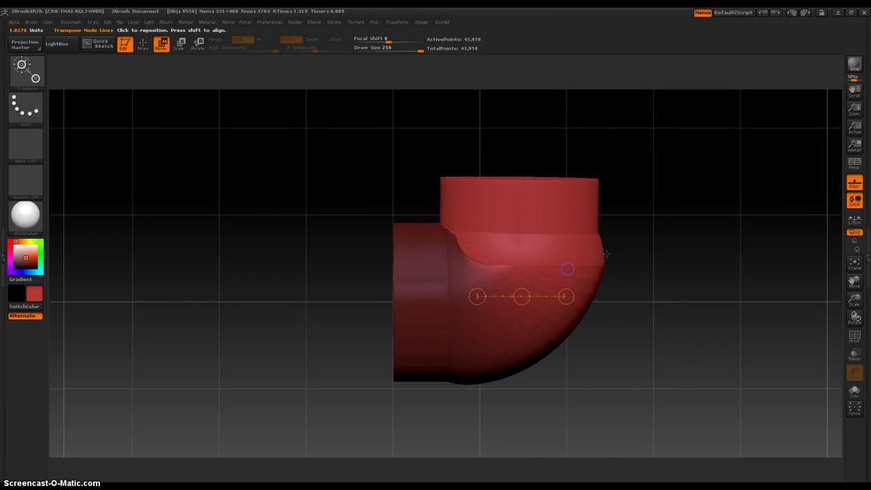
drag(655, 341, 674, 326)
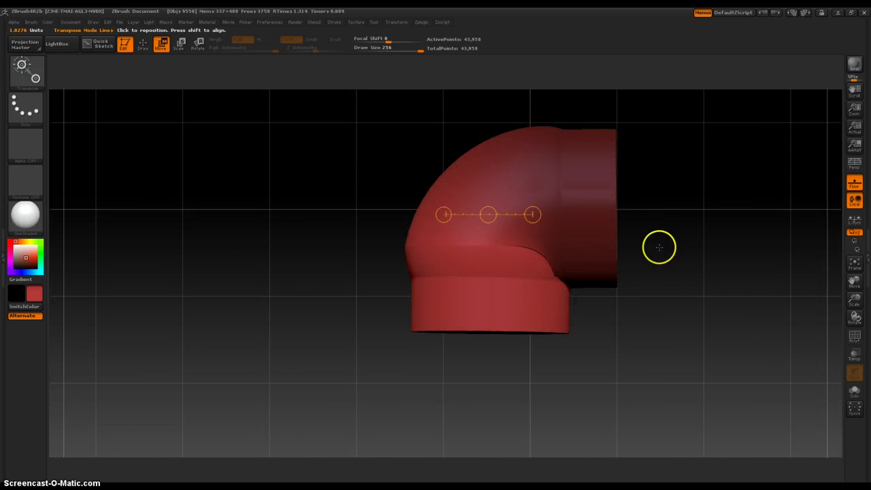
alt+drag(658, 261, 607, 345)
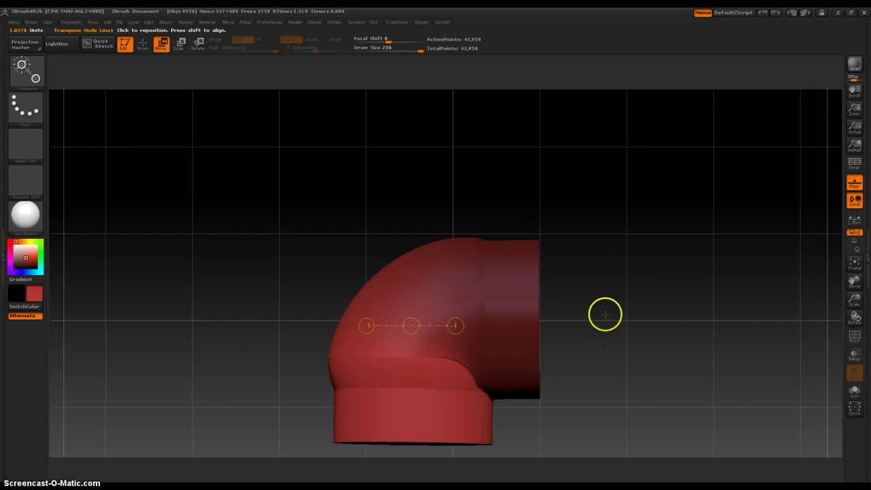
- Clear the mask, remesh the elbow with DynaMesh, and open the tool's Geometry settings
ctrl+drag(600, 378, 595, 410)
alt+drag(601, 361, 591, 392)
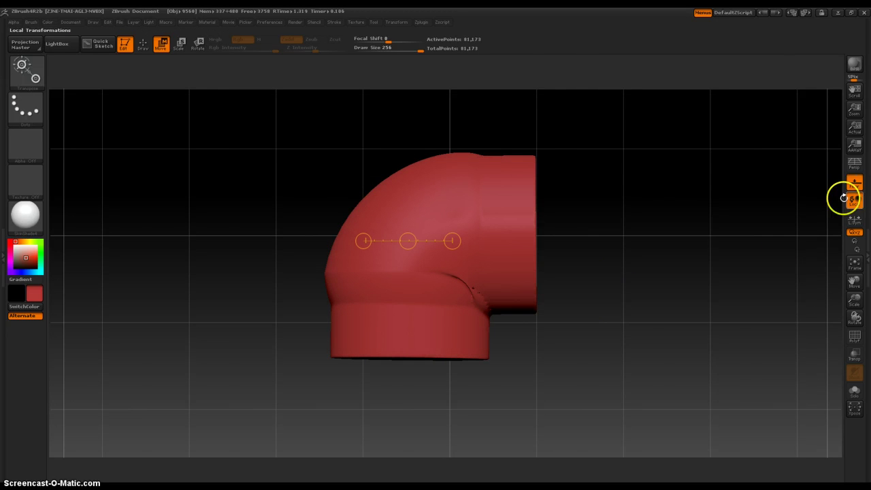
click(867, 204)
drag(781, 285, 791, 232)
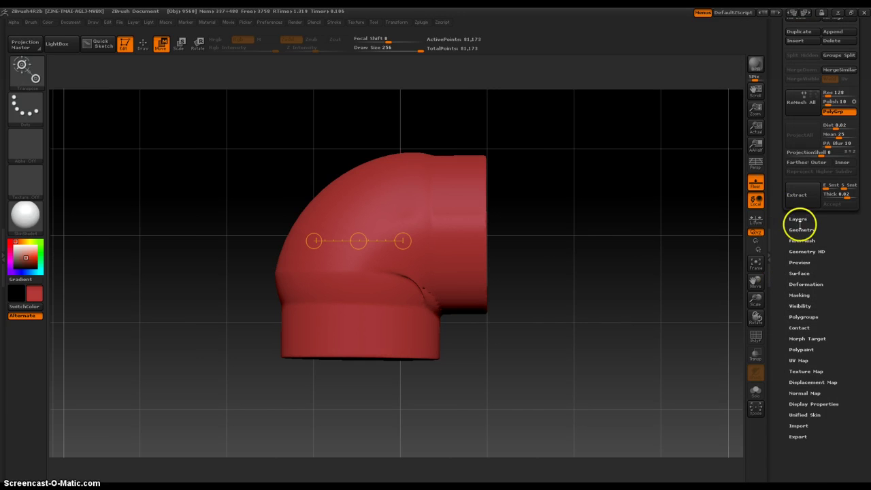
click(810, 230)
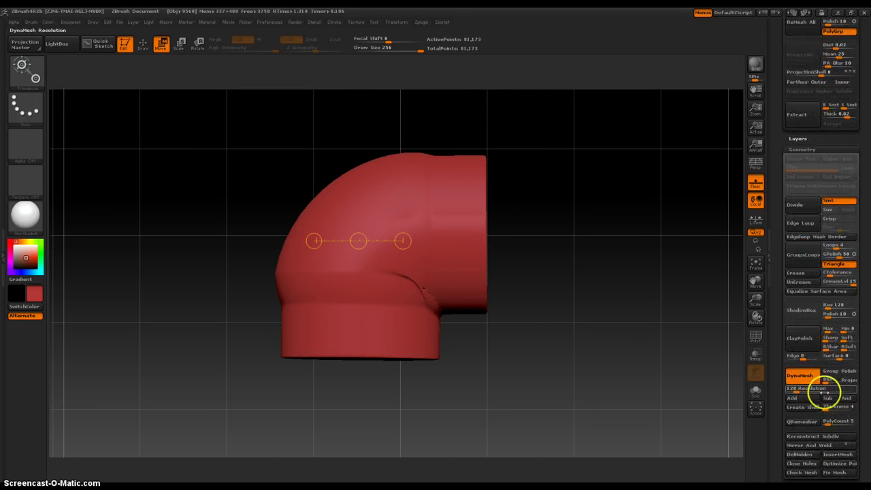
- Inspect the crease along the elbow's inner bend up close and from the side
drag(527, 326, 517, 270)
drag(640, 258, 623, 272)
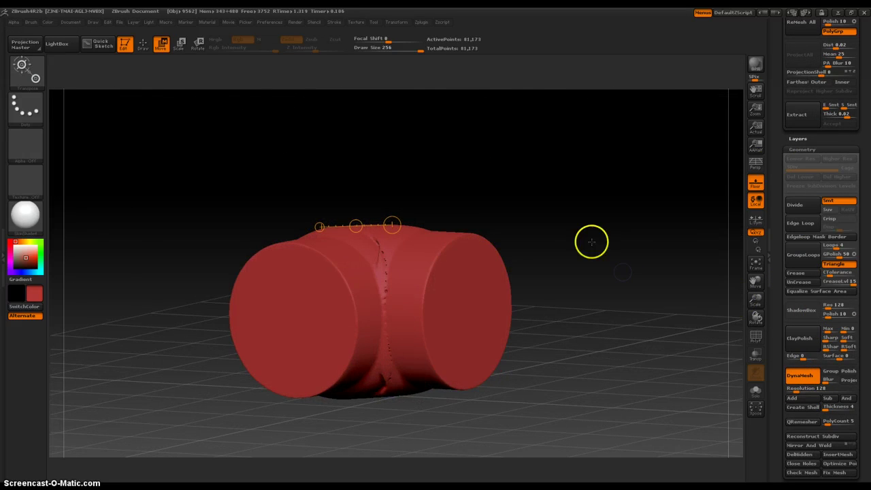
drag(592, 242, 583, 266)
ctrl+right_drag(551, 233, 574, 310)
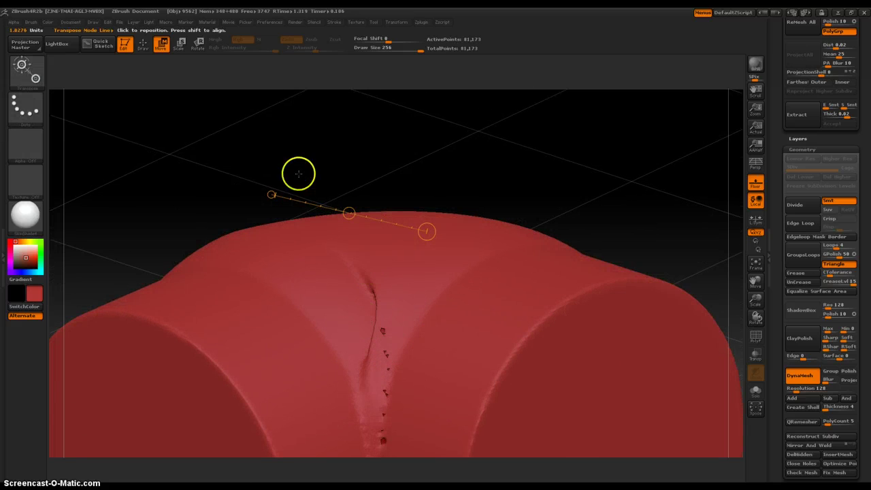
shift+drag(490, 175, 603, 251)
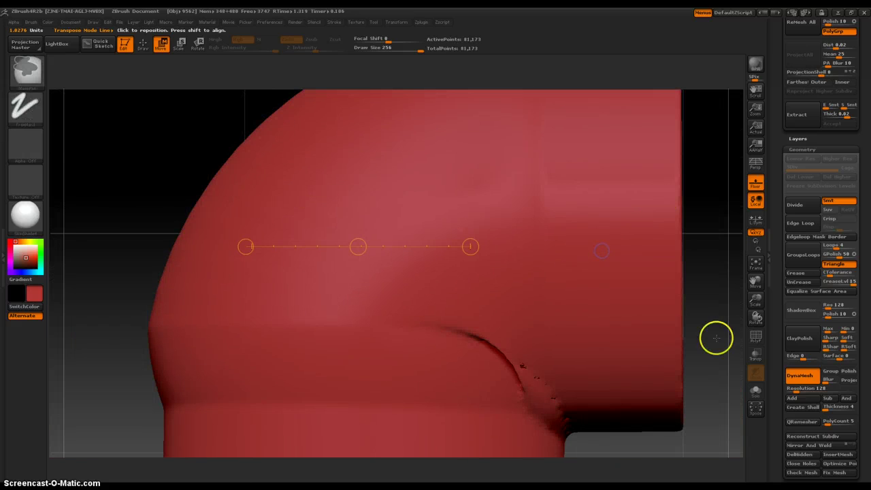
ctrl+right_drag(712, 309, 696, 219)
alt+drag(566, 336, 576, 344)
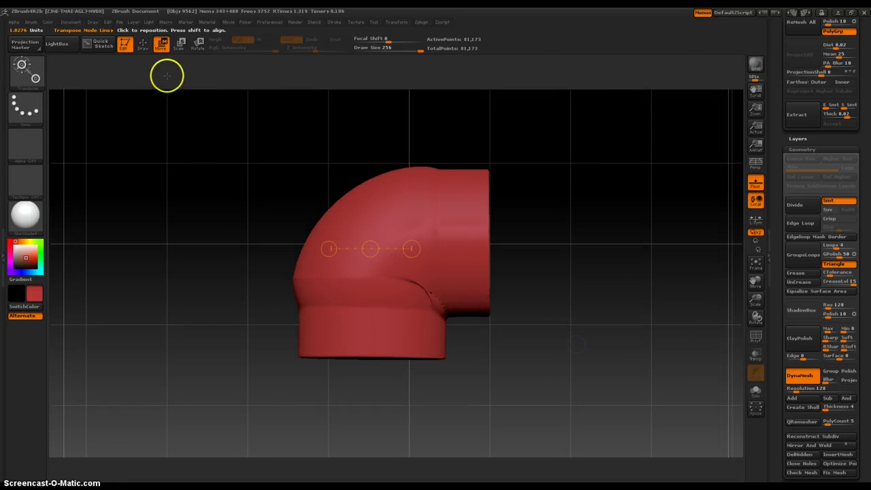
- Return to Draw mode and try clipping the elbow to a circle centred over its side view
click(143, 50)
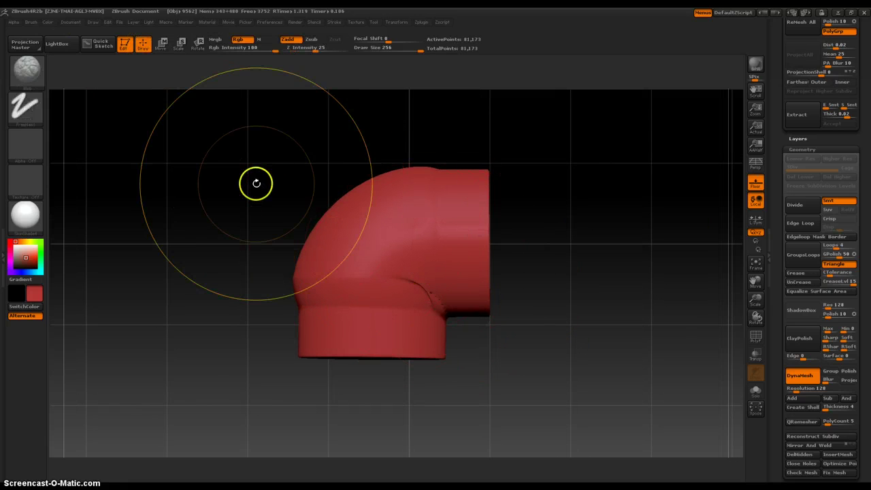
key(ctrl)
mouse_move(234, 170)
ctrl+shift+mouse_down()
mouse_move(349, 286)
mouse_move(414, 333)
mouse_move(404, 322)
mouse_move(431, 317)
mouse_move(477, 340)
mouse_move(490, 337)
ctrl+shift+mouse_up()
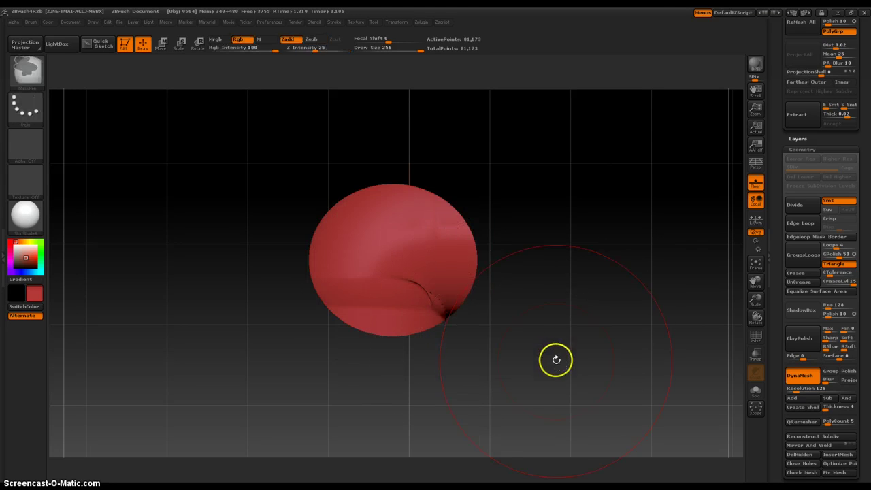
mouse_move(556, 360)
mouse_down()
mouse_move(559, 294)
mouse_move(574, 342)
mouse_move(467, 374)
mouse_move(518, 331)
mouse_move(564, 323)
mouse_move(545, 347)
mouse_move(565, 325)
mouse_move(576, 353)
mouse_move(583, 342)
mouse_move(582, 365)
mouse_move(551, 336)
mouse_move(522, 390)
mouse_move(588, 409)
mouse_up()
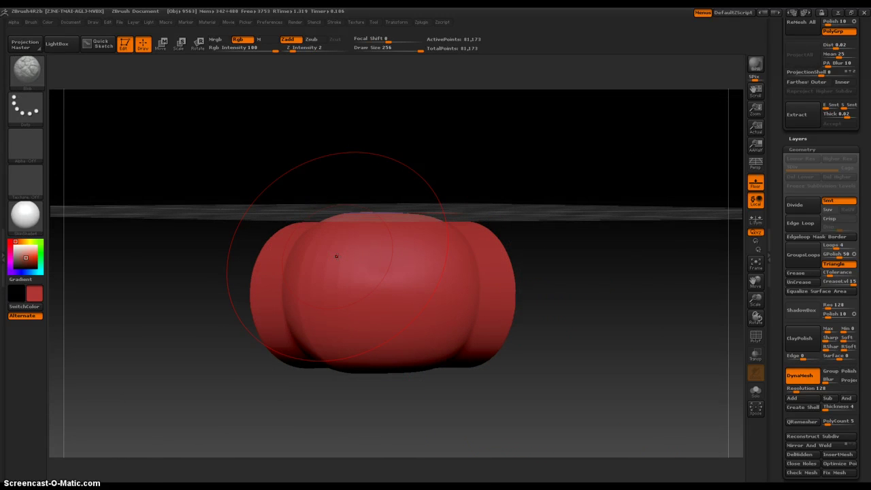
- Try clipping the elbow with smaller circles that only partly overlap its outline
mouse_move(335, 255)
mouse_down()
mouse_move(327, 196)
mouse_move(395, 251)
mouse_up()
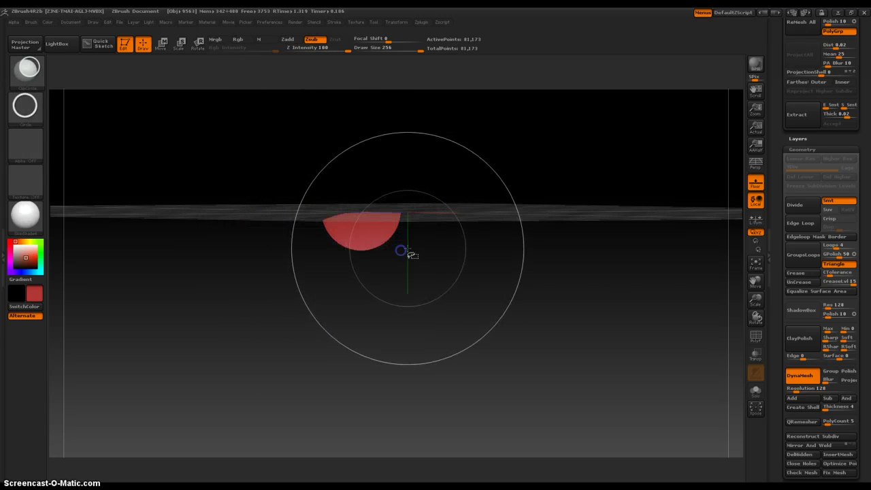
mouse_move(431, 258)
right_down()
mouse_move(408, 229)
mouse_move(361, 270)
mouse_move(406, 276)
right_up()
mouse_move(406, 276)
mouse_down()
mouse_move(437, 272)
mouse_move(494, 334)
mouse_move(565, 347)
mouse_move(546, 338)
mouse_up()
key(ctrl+shift)
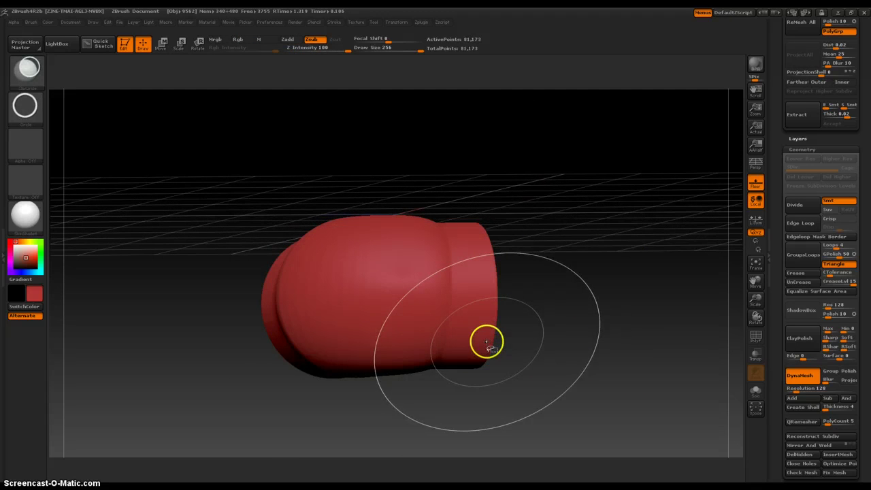
ctrl+alt+shift+drag(523, 401, 398, 307)
- Facing the elbow's round end, try clipping the mesh to a circle slightly smaller than that end, and undo it
mouse_move(571, 377)
mouse_down()
mouse_move(530, 367)
mouse_move(509, 375)
mouse_move(524, 372)
mouse_up()
drag(592, 416, 549, 303)
key(shift)
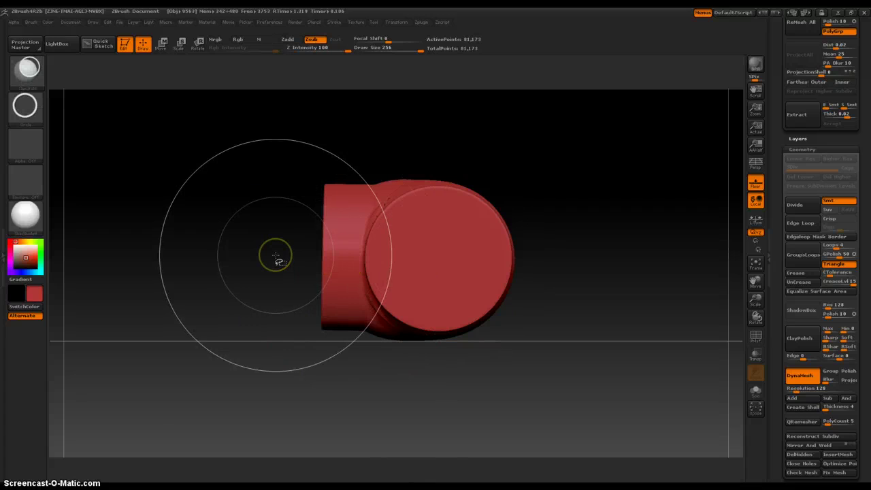
mouse_move(270, 255)
ctrl+shift+mouse_down()
mouse_move(352, 321)
mouse_move(375, 382)
mouse_move(490, 350)
mouse_move(503, 322)
ctrl+shift+mouse_up()
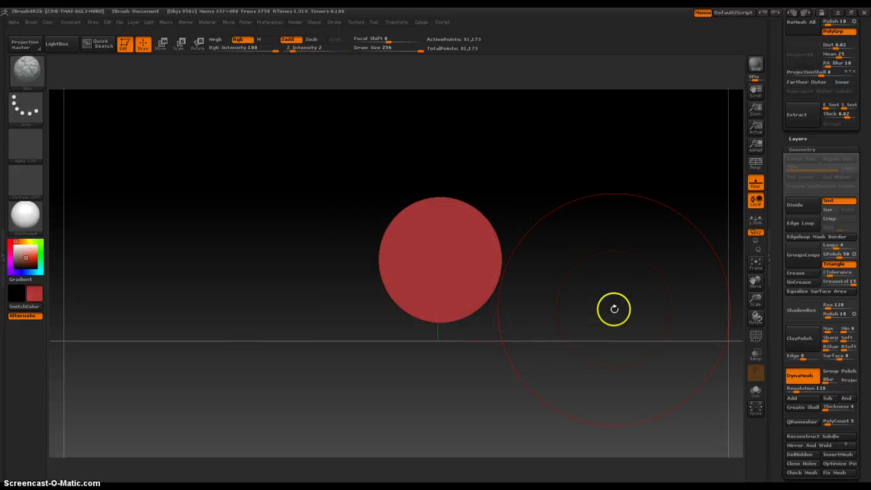
mouse_move(612, 307)
mouse_down()
mouse_move(579, 324)
mouse_move(609, 323)
mouse_move(558, 350)
mouse_move(558, 284)
mouse_move(613, 325)
mouse_move(604, 307)
mouse_move(585, 317)
mouse_up()
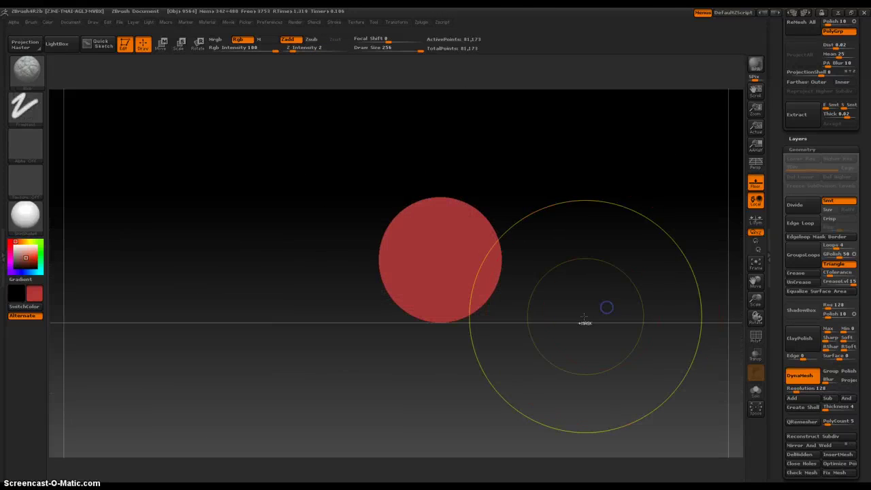
key(ctrl+z)
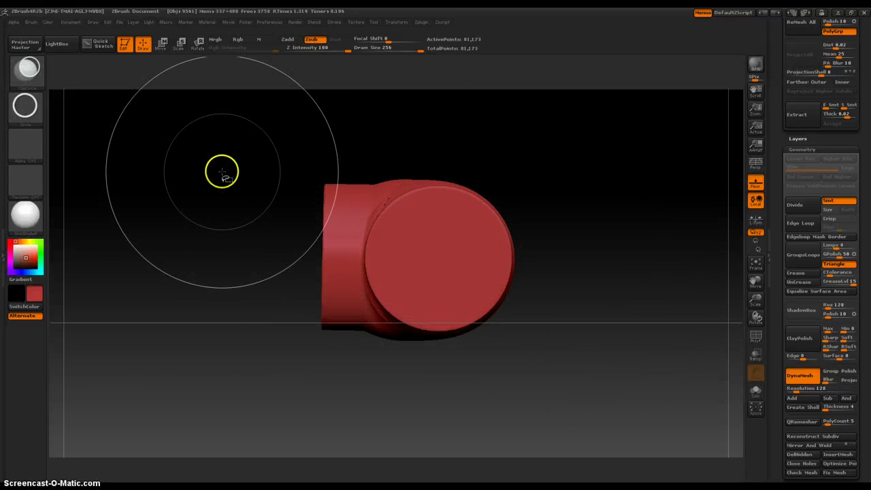
- Try clipping with a circle over the round end that pushes the inside outward, and inspect the back of the bend
mouse_move(222, 172)
ctrl+mouse_down()
mouse_move(308, 276)
mouse_move(367, 310)
mouse_move(508, 326)
ctrl+mouse_up()
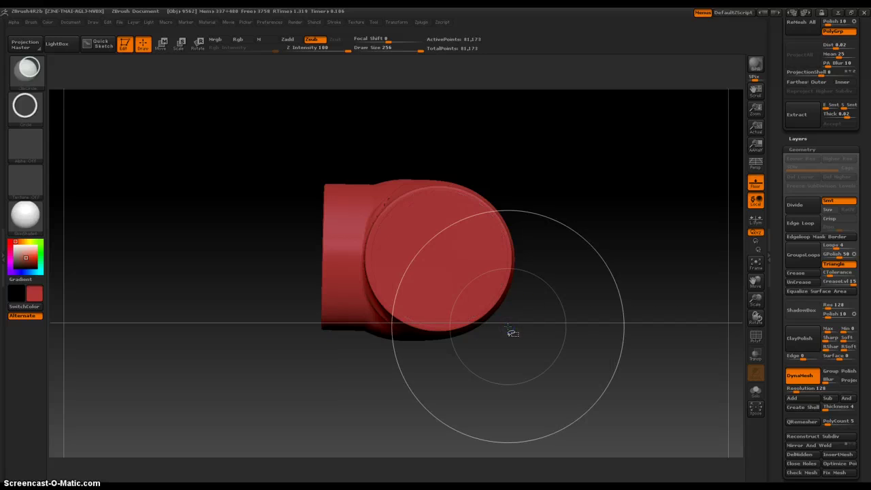
mouse_move(590, 286)
mouse_down()
mouse_move(546, 314)
mouse_move(558, 311)
mouse_up()
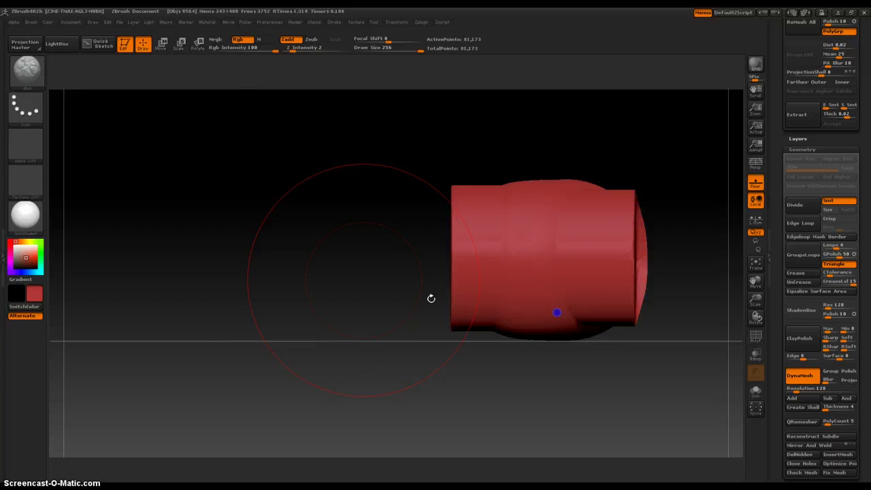
alt+drag(303, 264, 305, 388)
drag(327, 302, 365, 310)
key(ctrl)
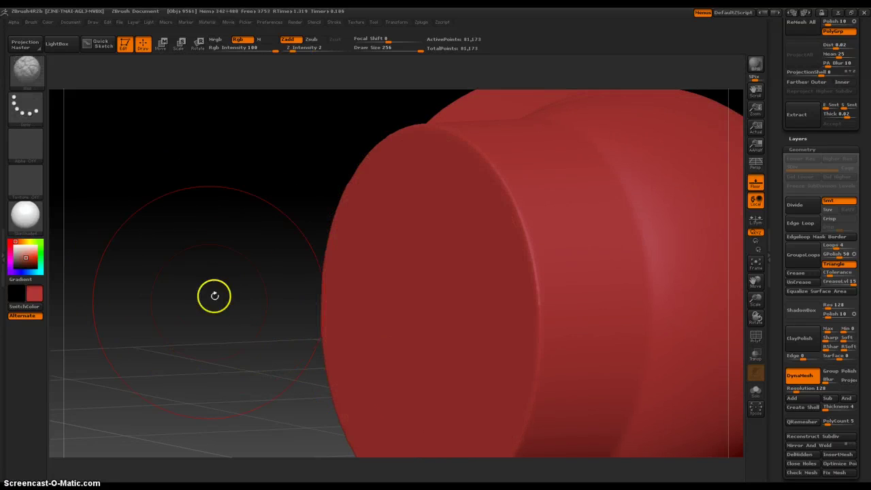
drag(214, 295, 234, 301)
key(ctrl)
- Clip with a circle slightly smaller than the round end, extending a cylindrical stub behind the bend, and compare by undoing and redoing it
alt+drag(635, 217, 579, 147)
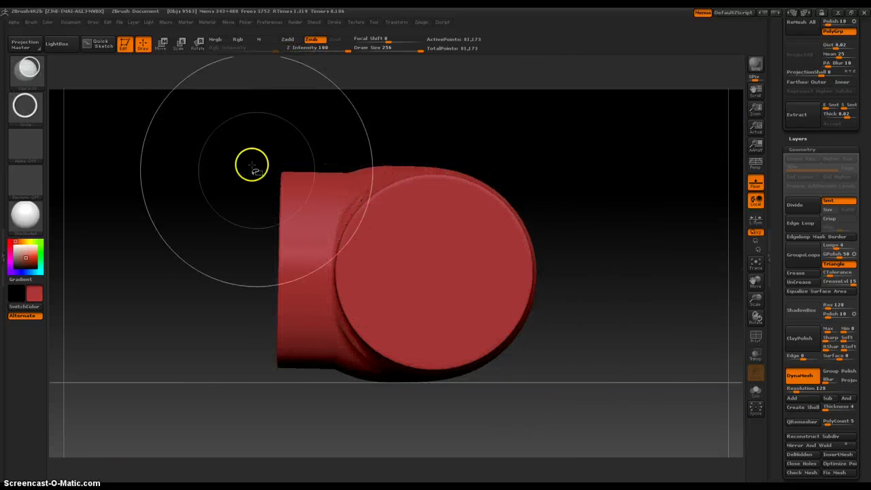
mouse_move(254, 178)
ctrl+mouse_down()
mouse_move(404, 336)
mouse_move(427, 351)
mouse_move(486, 356)
mouse_move(422, 356)
mouse_move(490, 346)
mouse_move(516, 358)
mouse_move(511, 342)
mouse_move(522, 362)
mouse_move(508, 357)
ctrl+mouse_up()
mouse_move(614, 340)
mouse_down()
mouse_move(569, 352)
mouse_move(590, 351)
mouse_up()
key(ctrl+z)
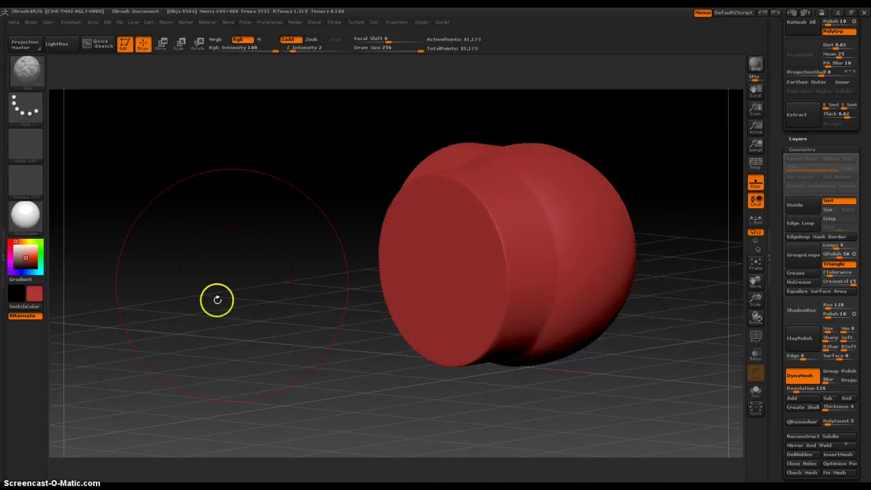
click(106, 25)
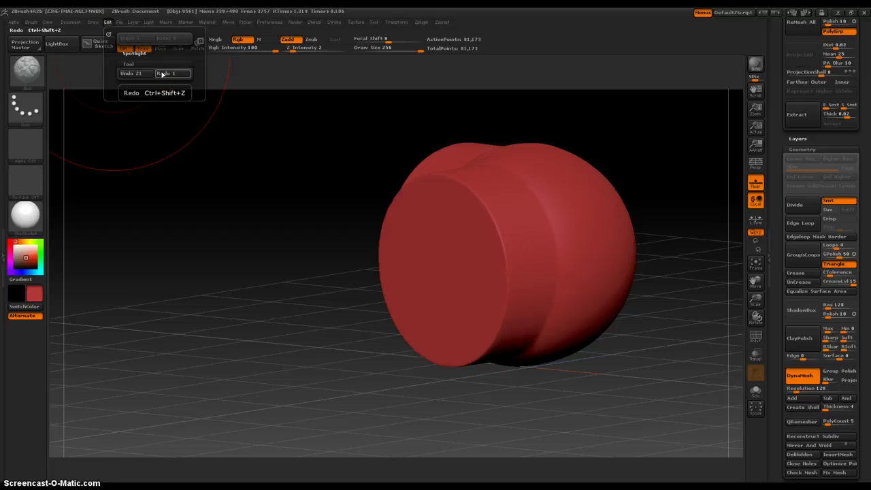
key(ctrl+shift+z)
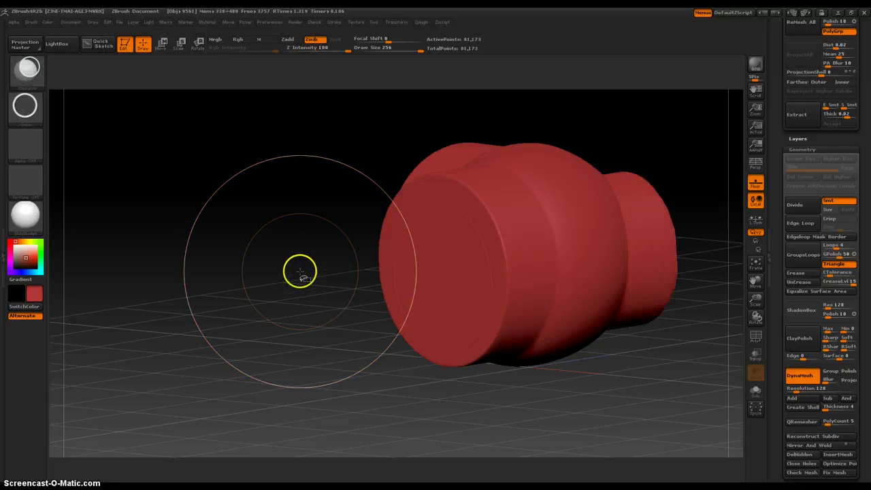
drag(300, 323, 285, 347)
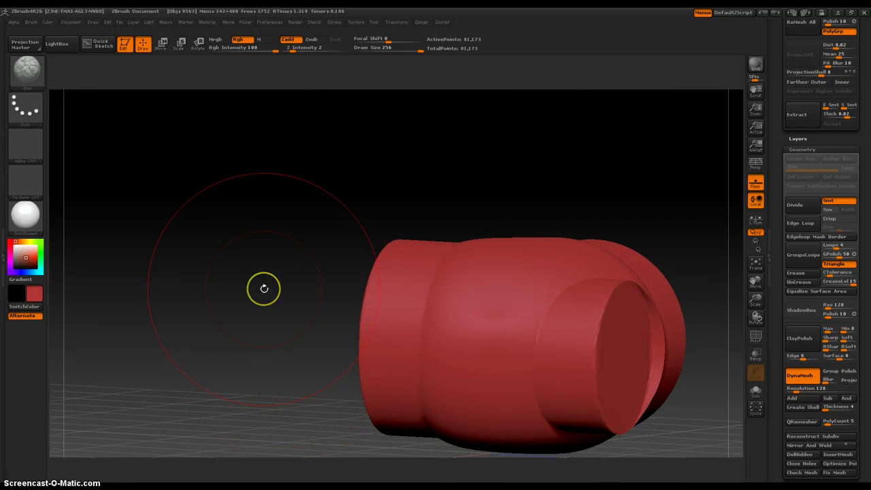
drag(264, 289, 290, 288)
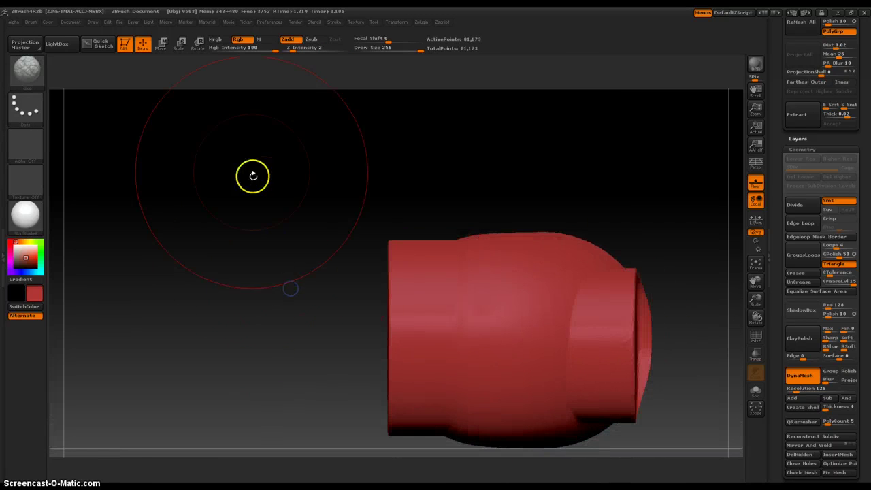
- Choose the ClipCircle brush and clip the elbow to a circle that overlaps only its upper corner beside the new stub
key(space)
click(141, 225)
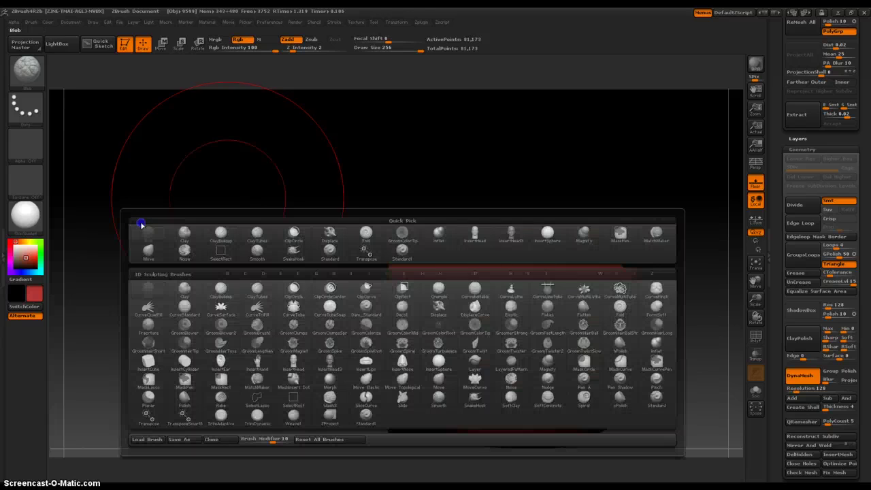
click(295, 293)
mouse_move(529, 221)
alt+right_down()
mouse_move(429, 205)
mouse_move(463, 170)
alt+right_up()
alt+right_drag(429, 208, 507, 211)
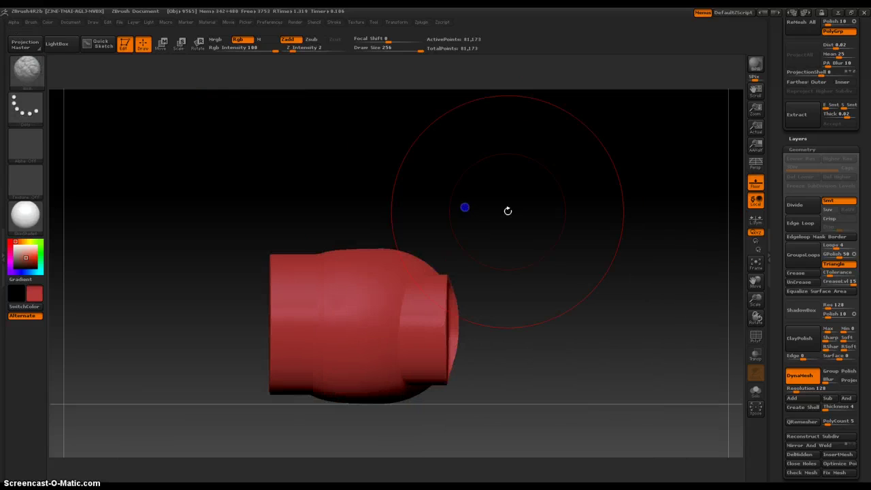
ctrl+shift+drag(505, 171, 381, 310)
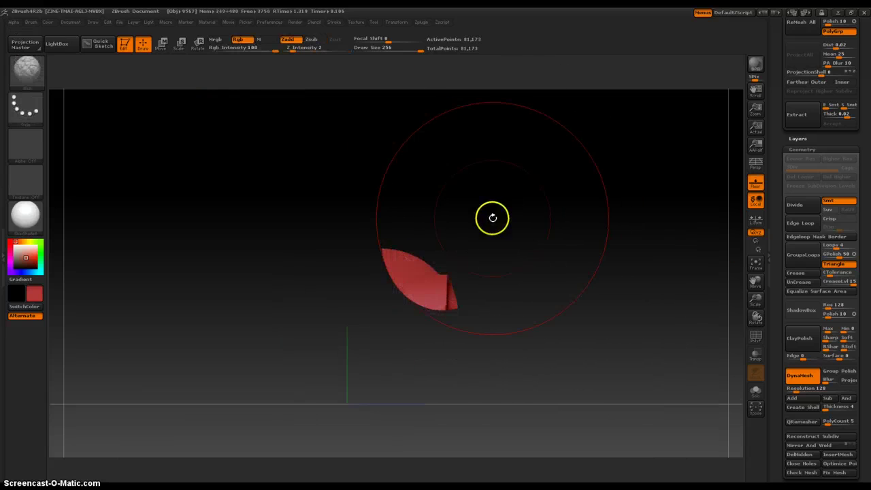
- Examine the clipped remainder from above and from the side, both up close and as a whole
drag(492, 218, 473, 292)
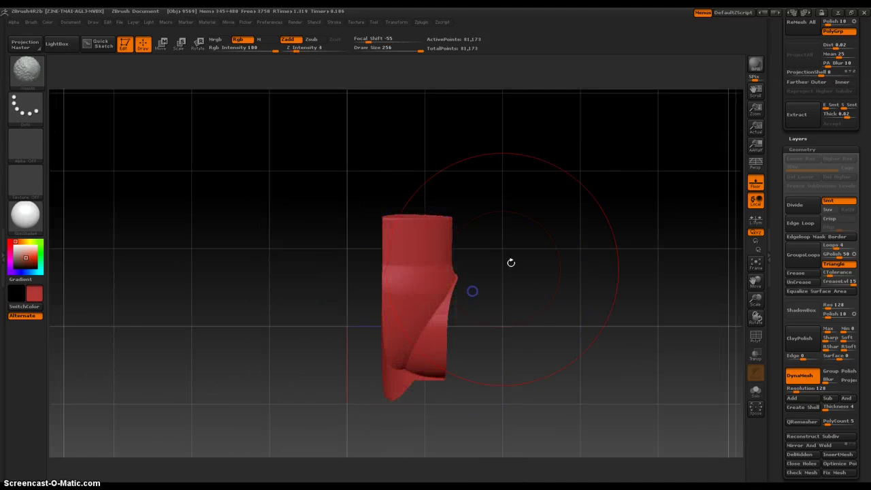
ctrl+right_drag(510, 263, 521, 352)
alt+drag(577, 293, 463, 354)
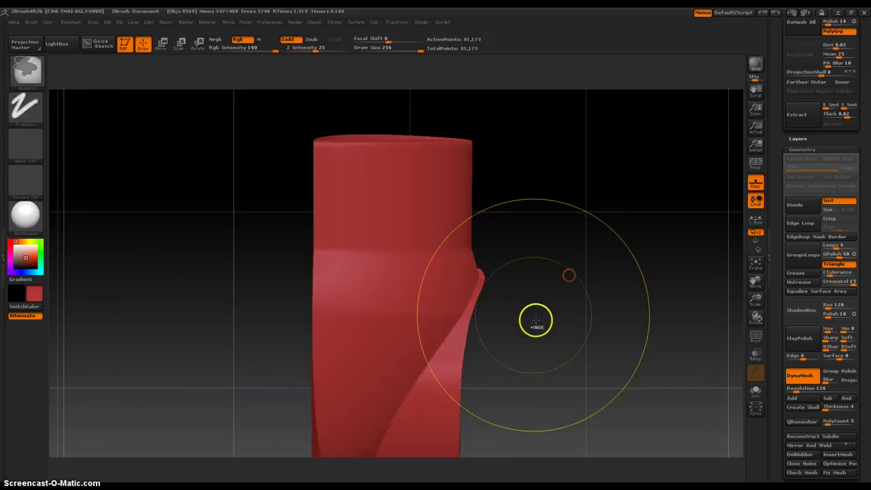
ctrl+right_drag(535, 319, 484, 319)
key(shift)
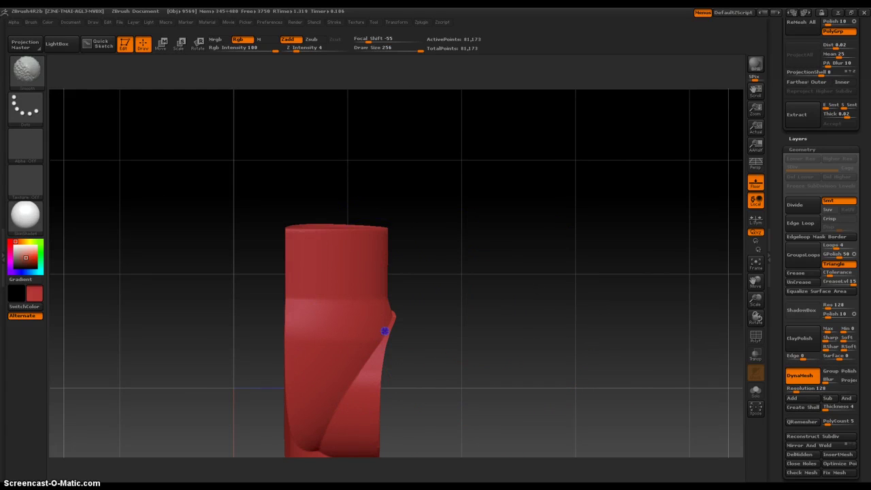
alt+drag(502, 356, 525, 325)
ctrl+right_drag(511, 350, 454, 340)
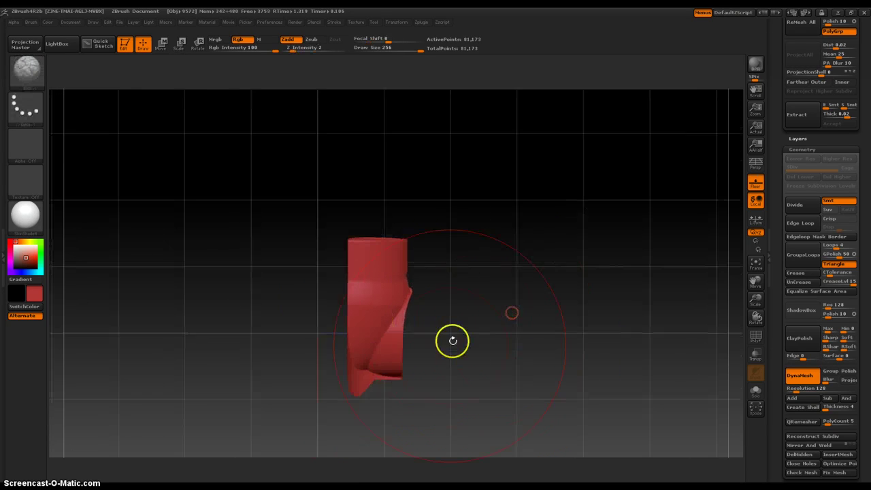
alt+drag(453, 341, 463, 274)
ctrl+right_drag(463, 274, 470, 333)
mouse_move(469, 333)
alt+mouse_down()
mouse_move(515, 354)
mouse_move(524, 323)
mouse_move(530, 387)
mouse_move(577, 319)
mouse_move(570, 311)
mouse_move(581, 350)
mouse_move(577, 341)
alt+mouse_up()
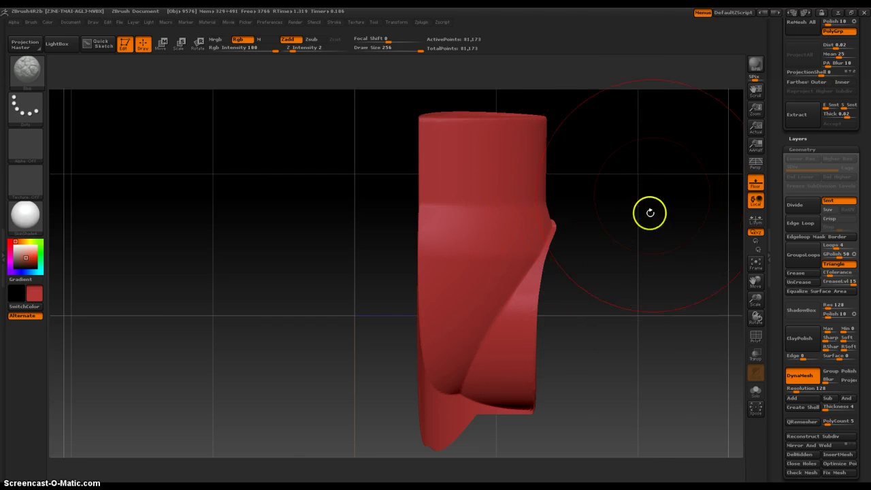
mouse_move(650, 212)
mouse_down()
mouse_move(635, 195)
mouse_move(618, 268)
mouse_move(610, 165)
mouse_move(623, 264)
mouse_up()
alt+drag(346, 154, 254, 260)
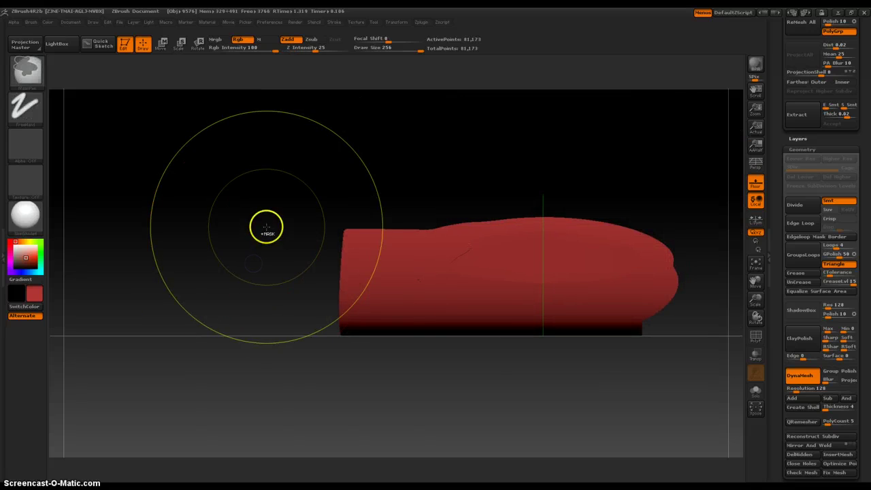
mouse_move(273, 194)
ctrl+shift+mouse_down()
mouse_move(517, 384)
mouse_move(585, 451)
mouse_move(620, 363)
mouse_move(592, 379)
mouse_move(562, 374)
mouse_move(332, 404)
ctrl+shift+mouse_up()
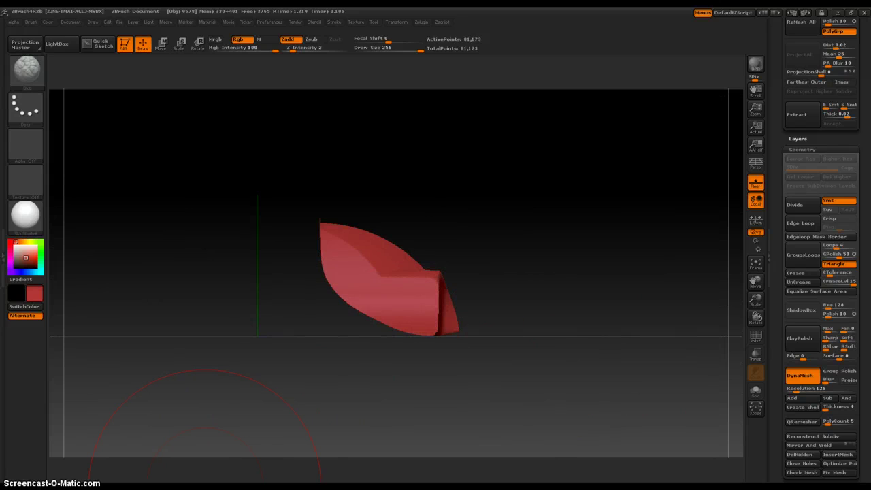